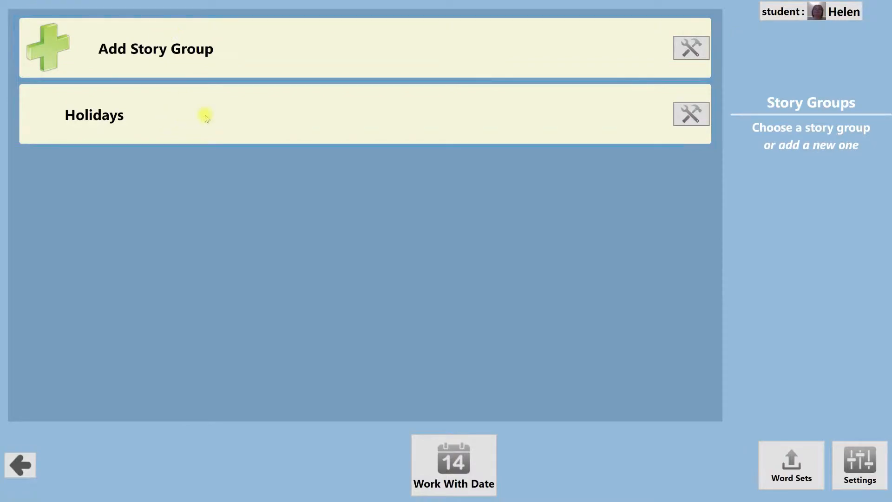
# Step: Start a new story in the Holidays story group using the From Videos workflow
pyautogui.click(253, 122)
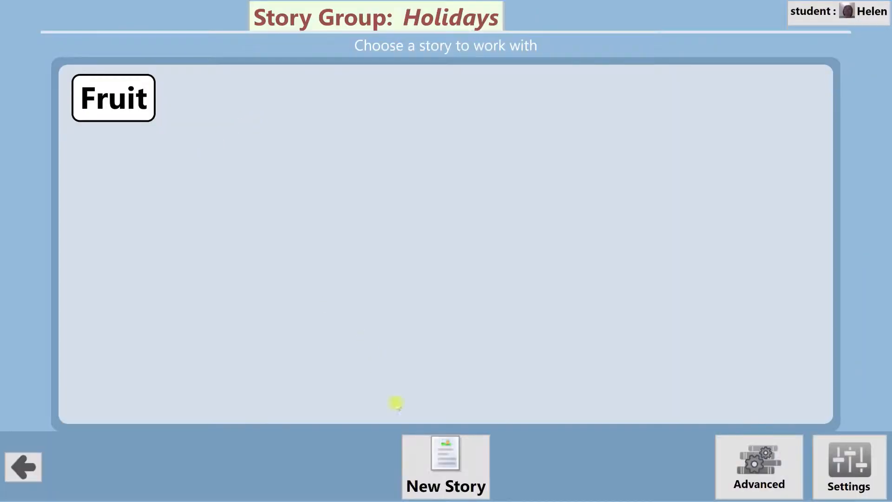
pyautogui.click(433, 466)
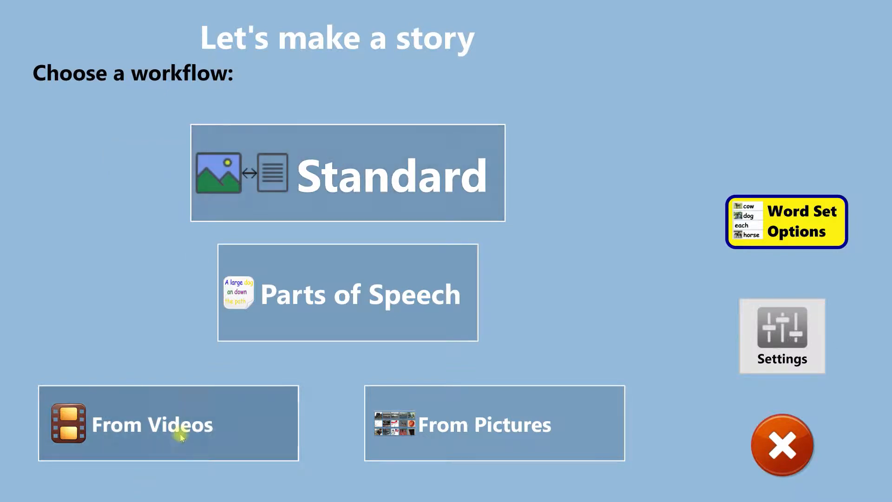
pyautogui.click(219, 412)
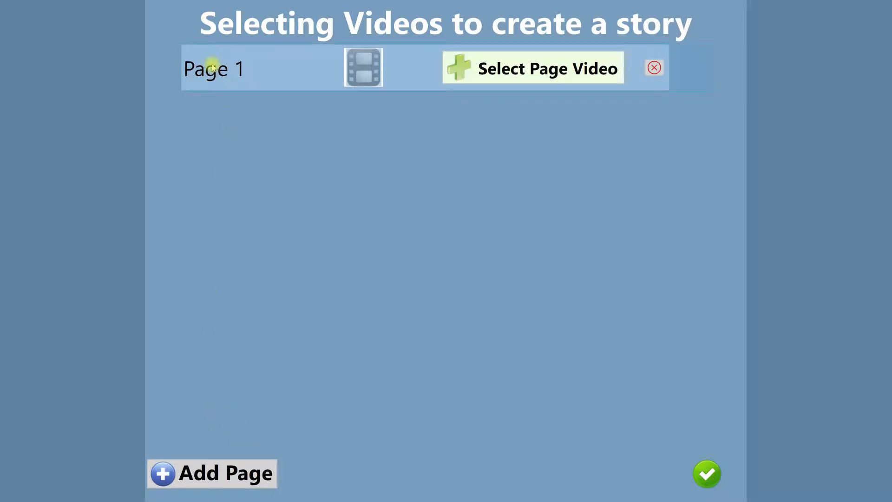
# Step: Choose 20171116_100150.mp4 from the Galaxy S8 phone's DCIM Camera folder as the new video for page 1
pyautogui.click(575, 70)
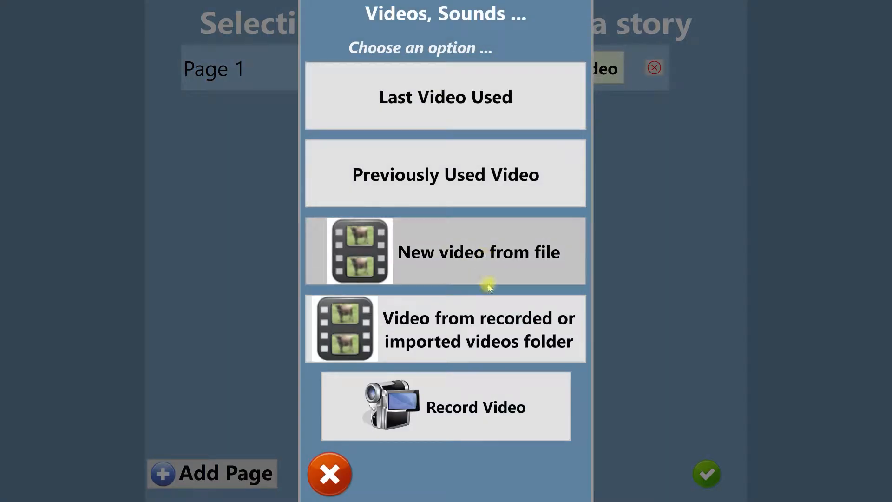
pyautogui.click(504, 257)
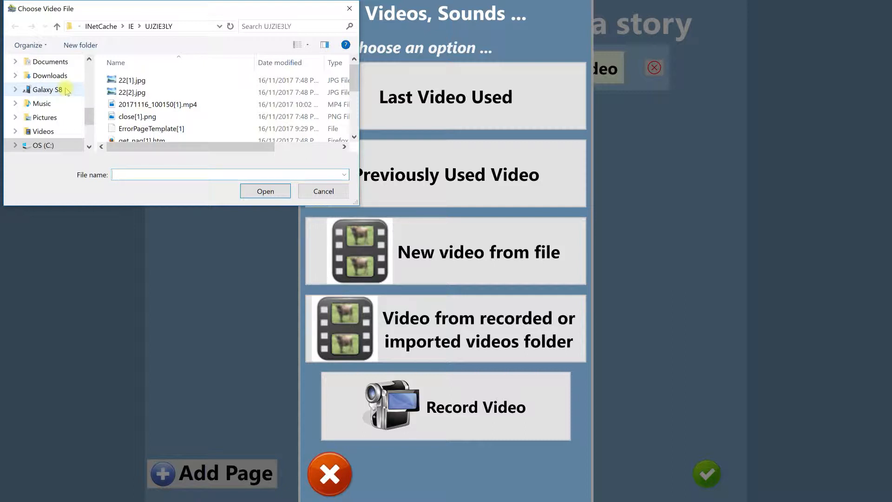
pyautogui.click(47, 89)
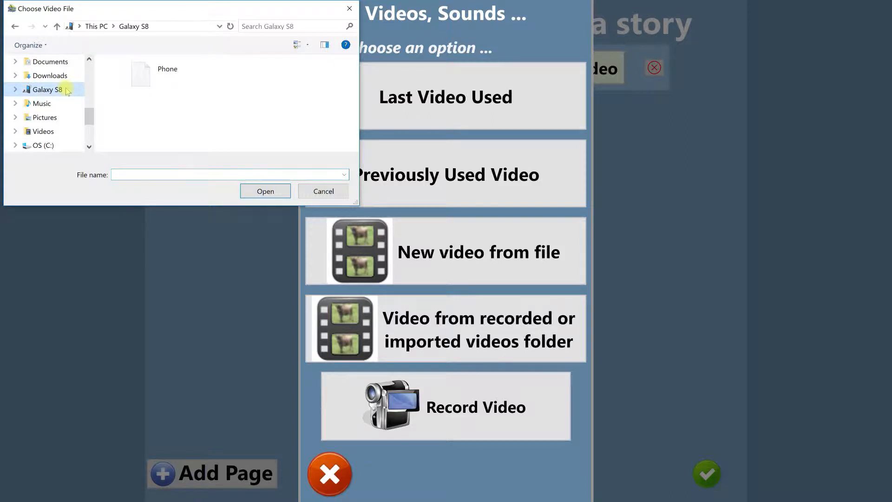
pyautogui.doubleClick(184, 73)
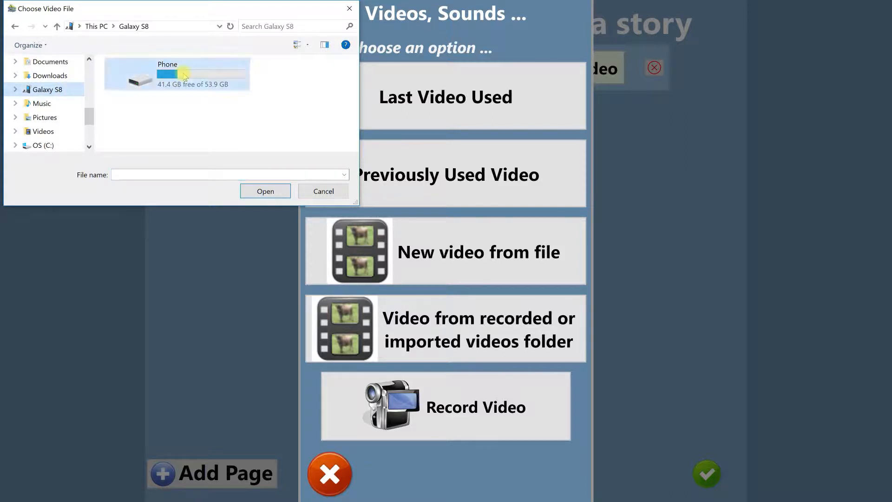
pyautogui.scroll(-4, 259, 98)
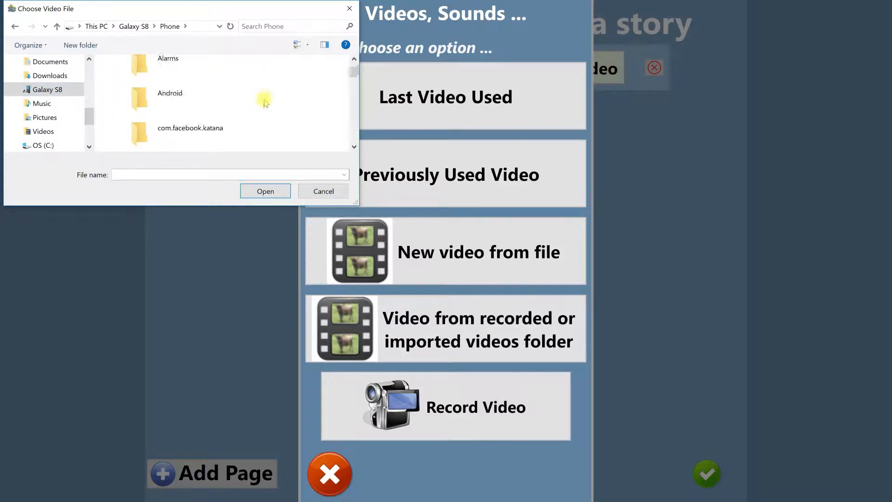
pyautogui.doubleClick(167, 92)
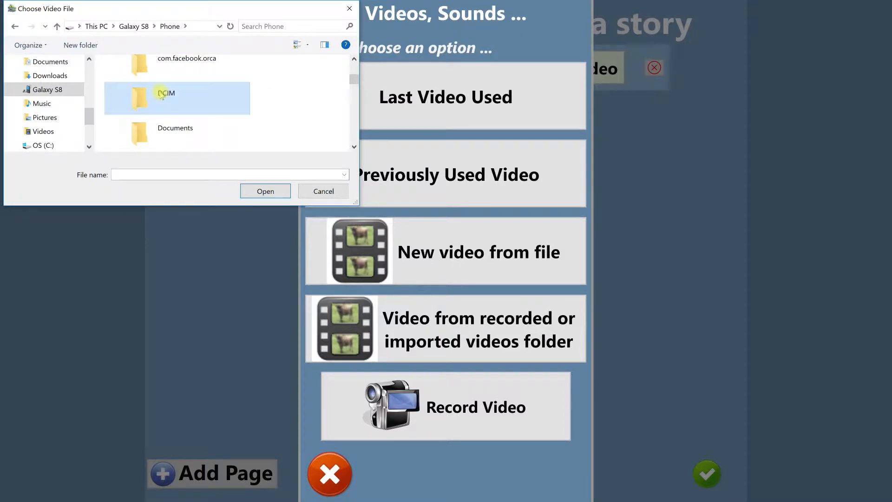
pyautogui.doubleClick(171, 71)
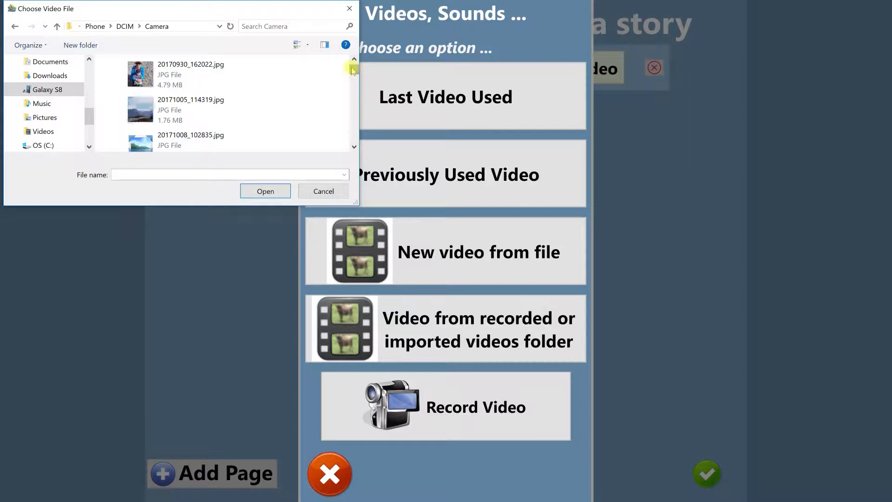
pyautogui.moveTo(356, 74); pyautogui.dragTo(352, 109)
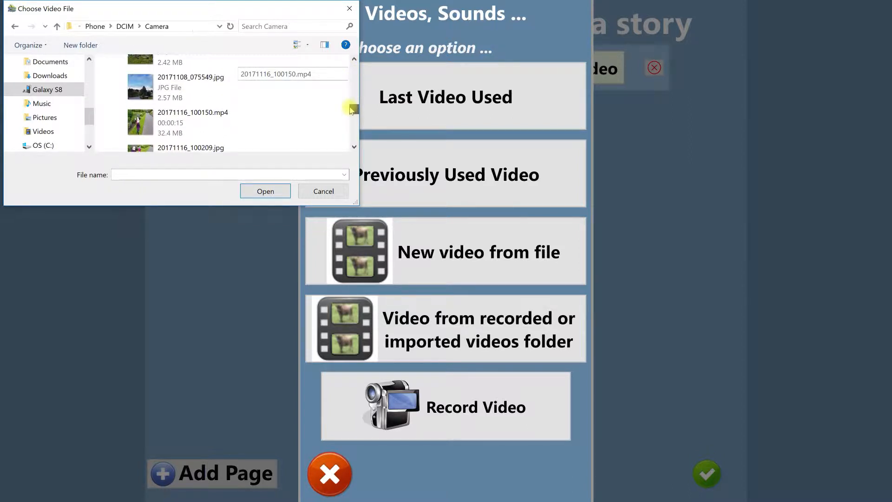
pyautogui.click(151, 120)
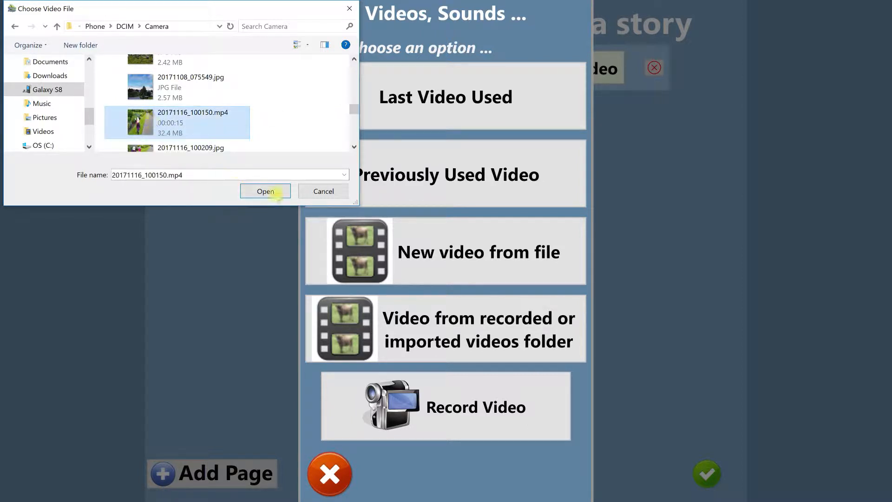
pyautogui.click(278, 192)
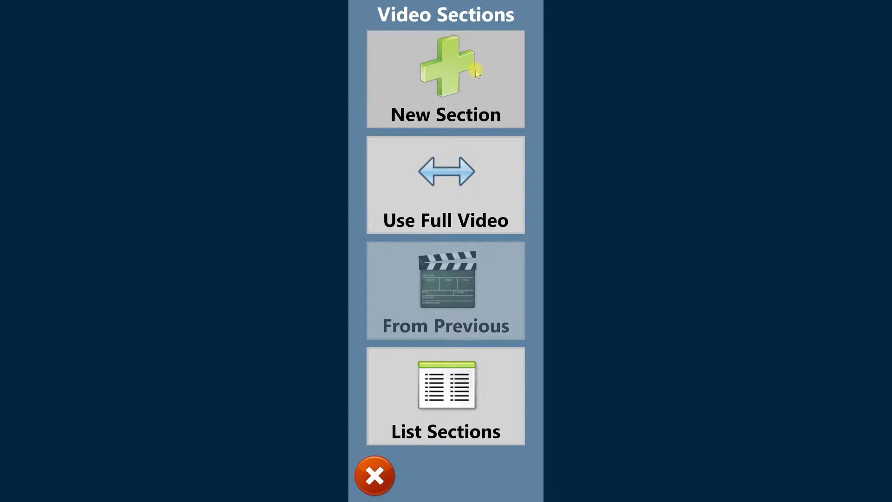
# Step: Create a new section of the page 1 video and rotate the upside-down picture 180 degrees
pyautogui.click(450, 82)
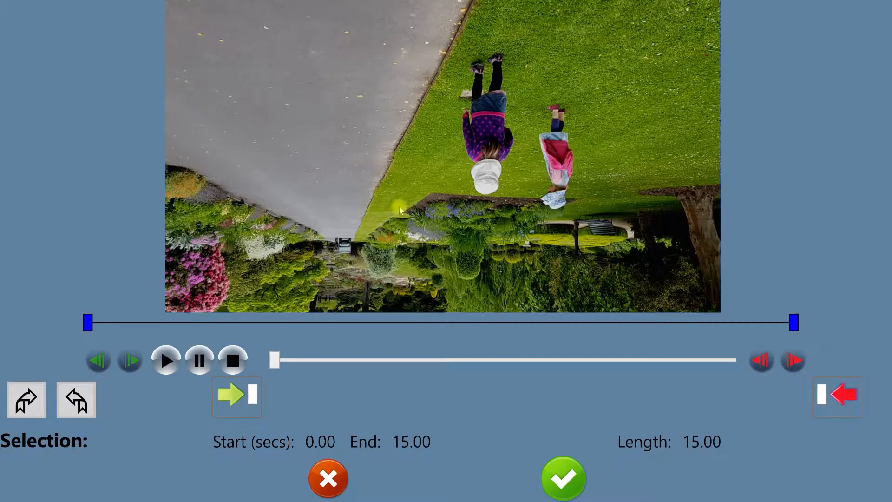
pyautogui.click(26, 403)
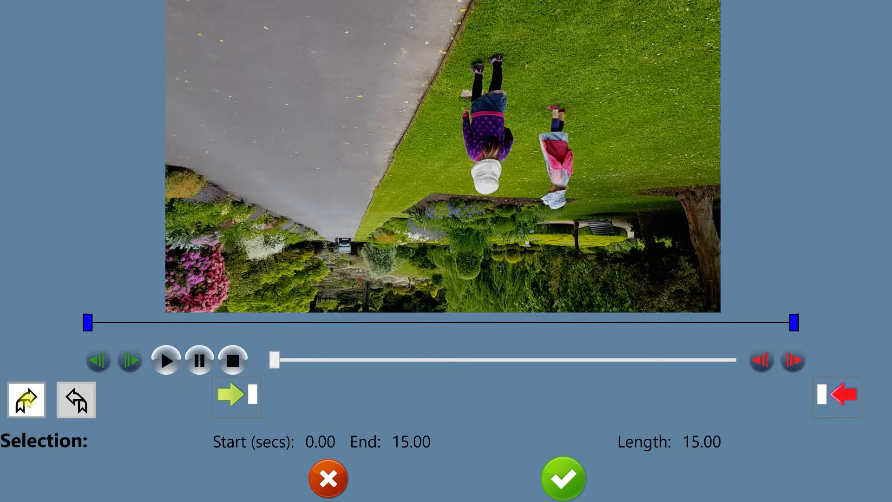
pyautogui.click(28, 403)
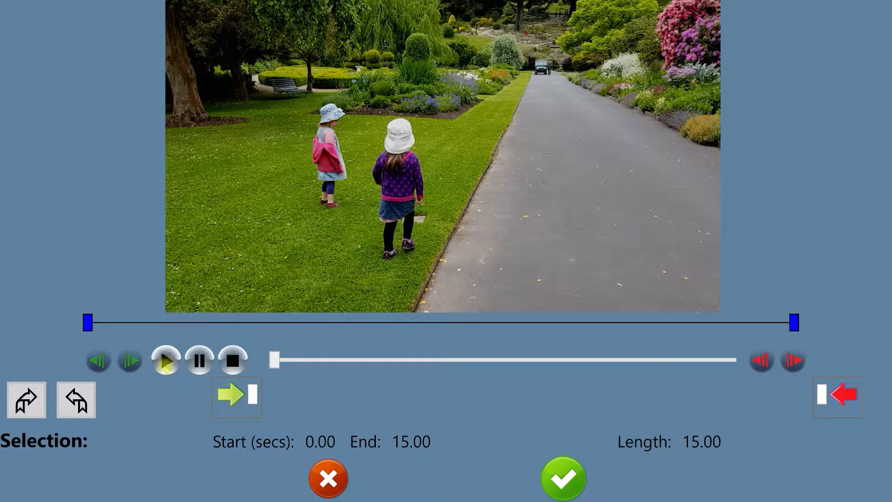
# Step: Preview the page 1 video, then pause it and return playback to near the beginning
pyautogui.click(165, 360)
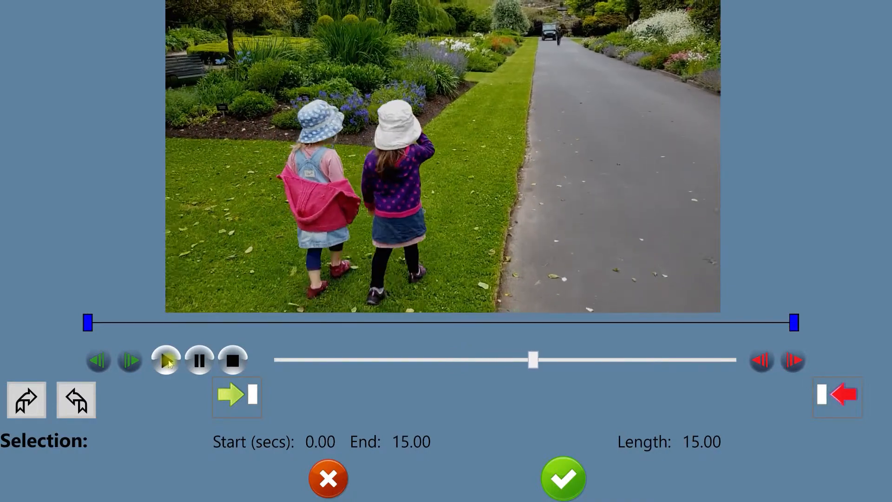
pyautogui.click(197, 362)
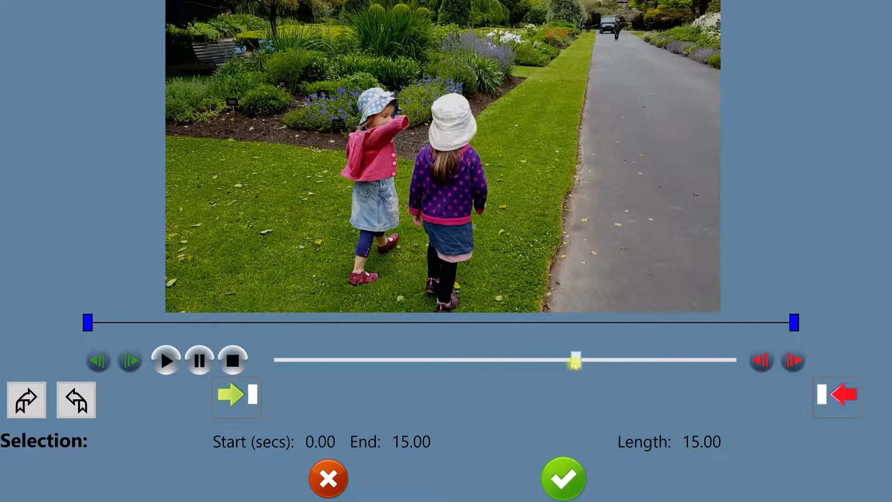
pyautogui.moveTo(575, 362); pyautogui.dragTo(279, 364)
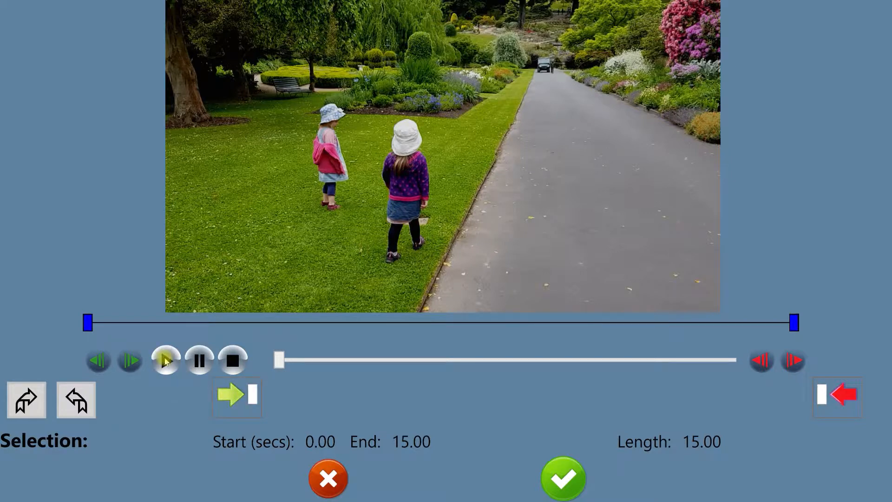
# Step: Trim the section to run from 4.57 to 12.16 seconds and accept it for page 1 after previewing it
pyautogui.click(166, 361)
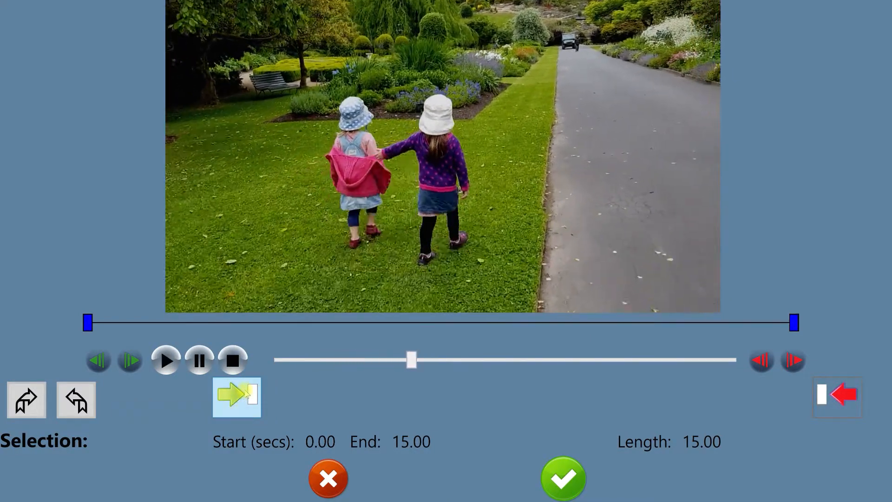
pyautogui.click(247, 394)
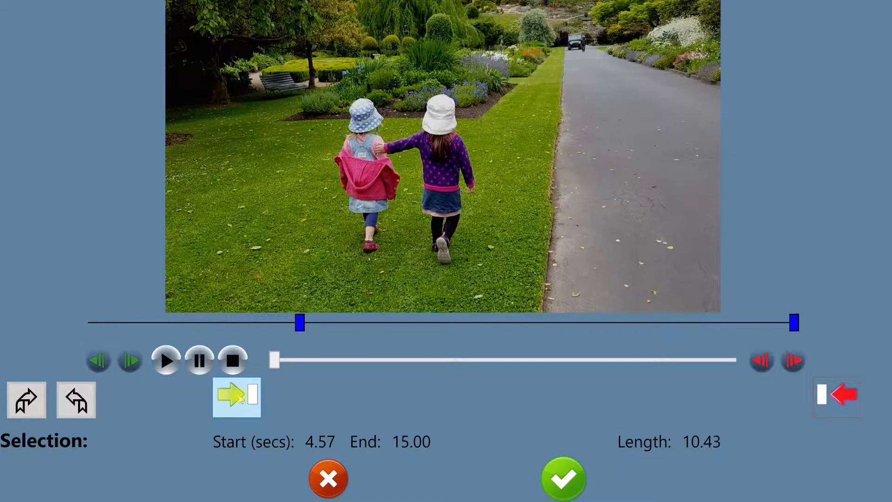
pyautogui.click(166, 362)
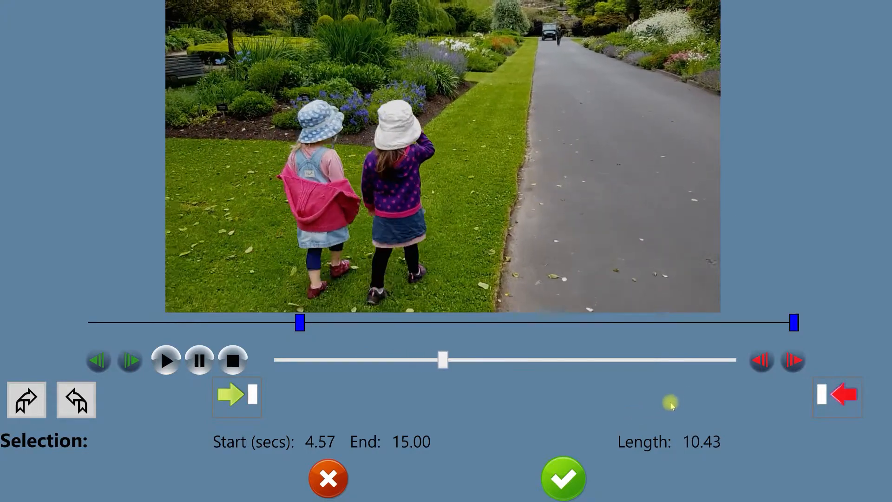
pyautogui.click(845, 400)
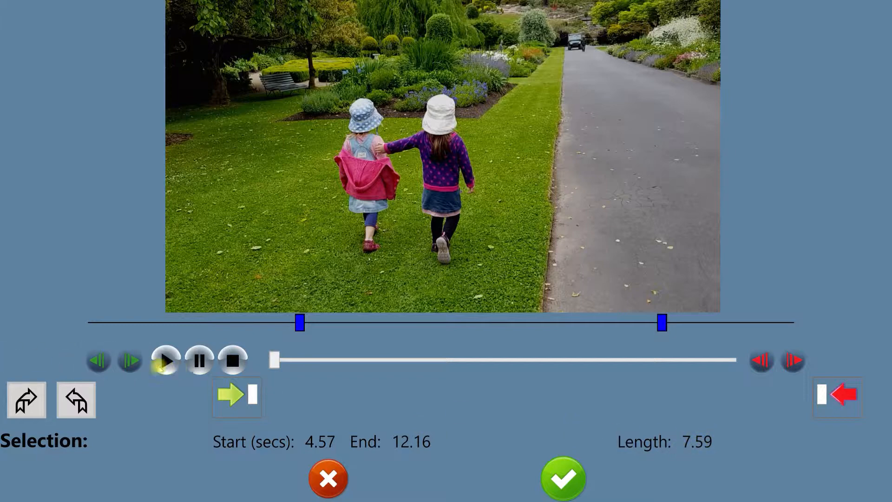
pyautogui.click(166, 361)
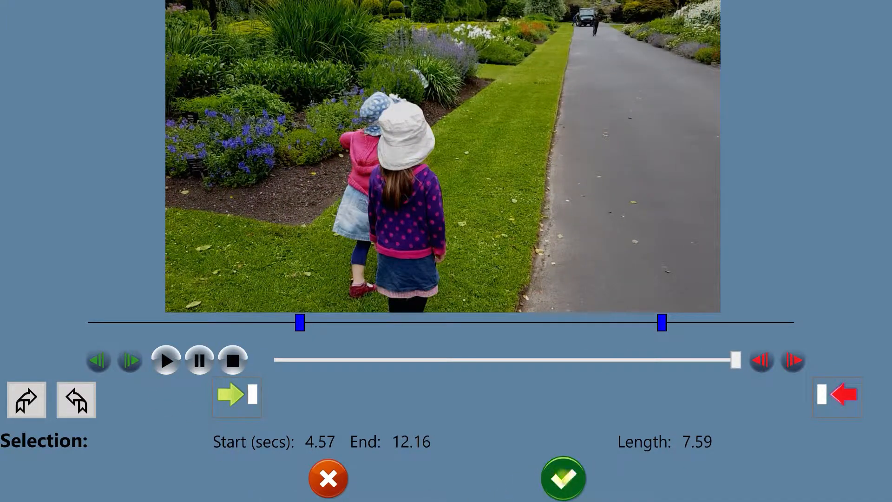
pyautogui.click(561, 479)
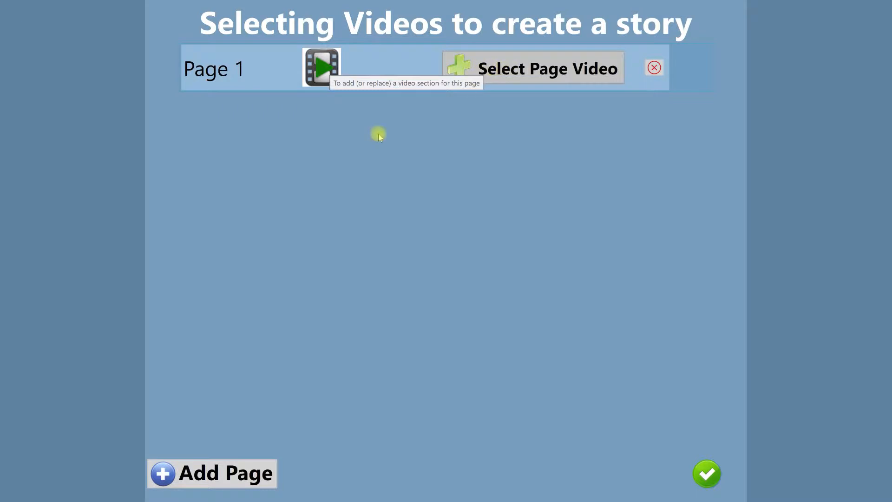
# Step: Add a second page and choose 20171116_100342.mp4 from the Galaxy S8 phone's DCIM Camera folder as its video
pyautogui.click(243, 474)
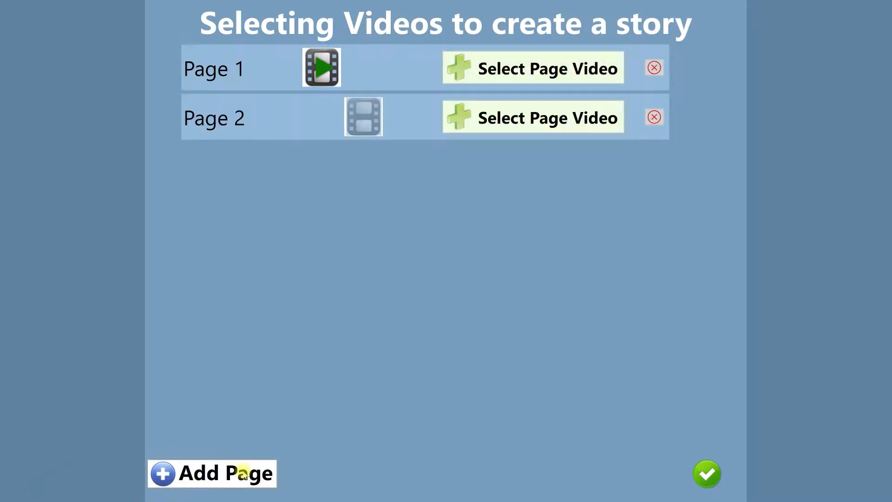
pyautogui.click(559, 114)
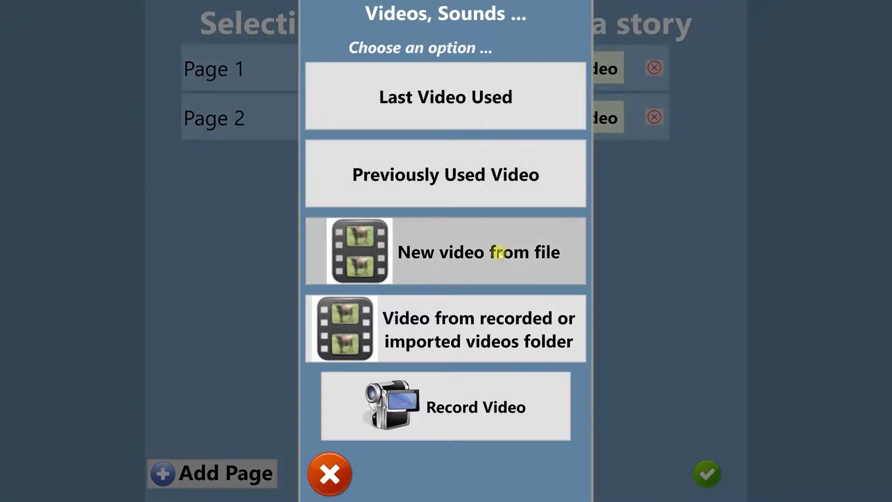
pyautogui.click(499, 252)
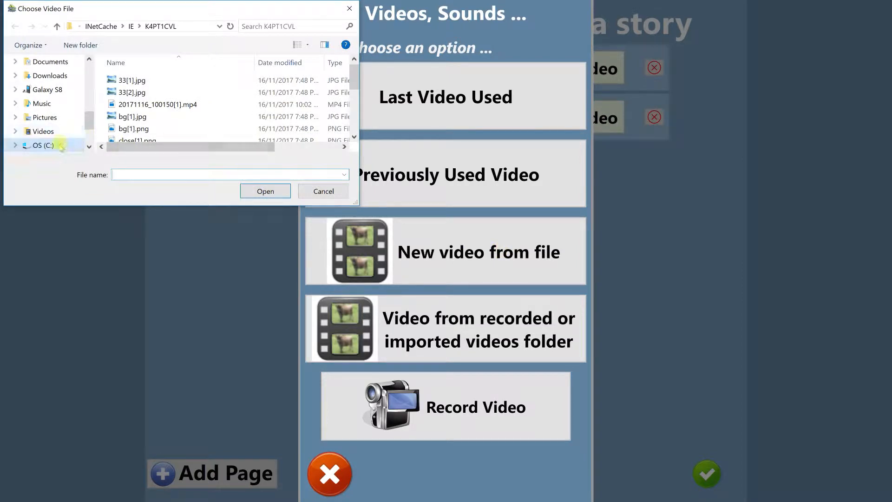
pyautogui.click(58, 89)
pyautogui.doubleClick(166, 73)
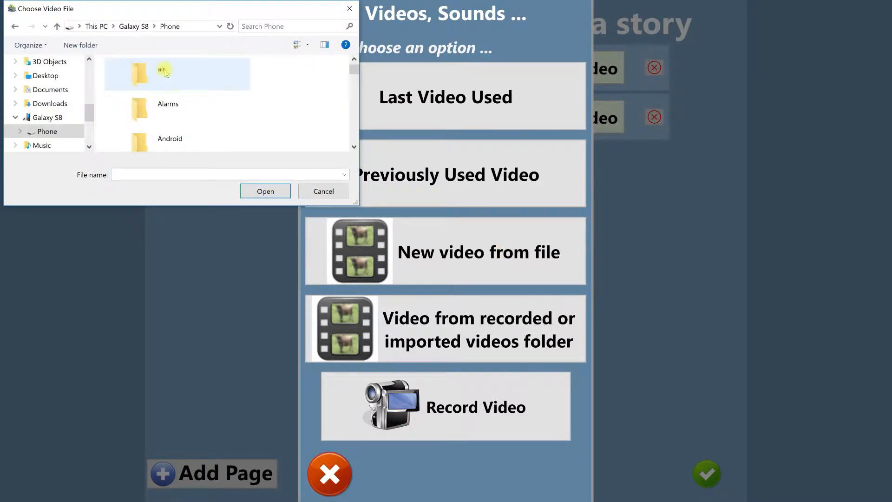
pyautogui.moveTo(354, 72); pyautogui.dragTo(351, 73)
pyautogui.doubleClick(171, 119)
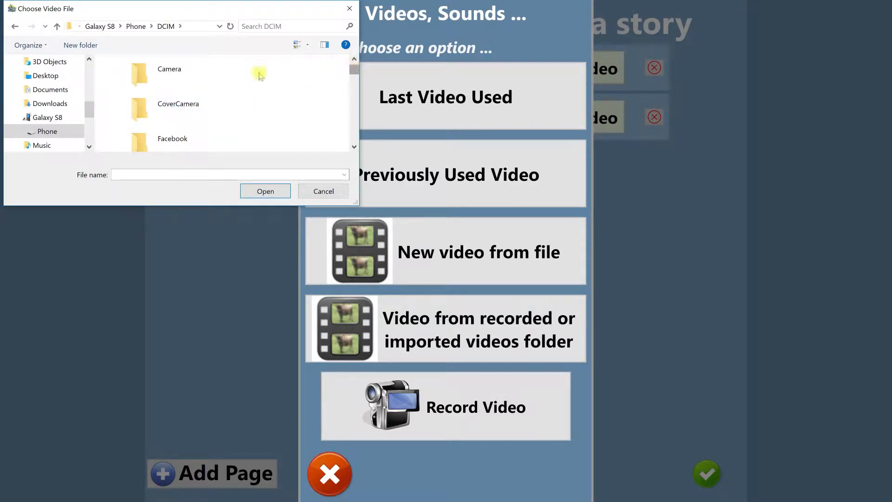
pyautogui.doubleClick(171, 78)
pyautogui.moveTo(352, 70); pyautogui.dragTo(354, 111)
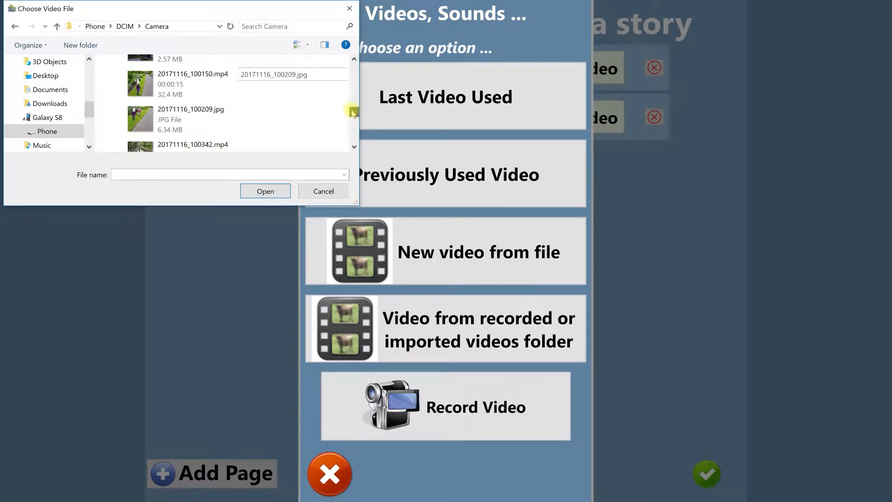
pyautogui.moveTo(353, 113); pyautogui.dragTo(353, 115)
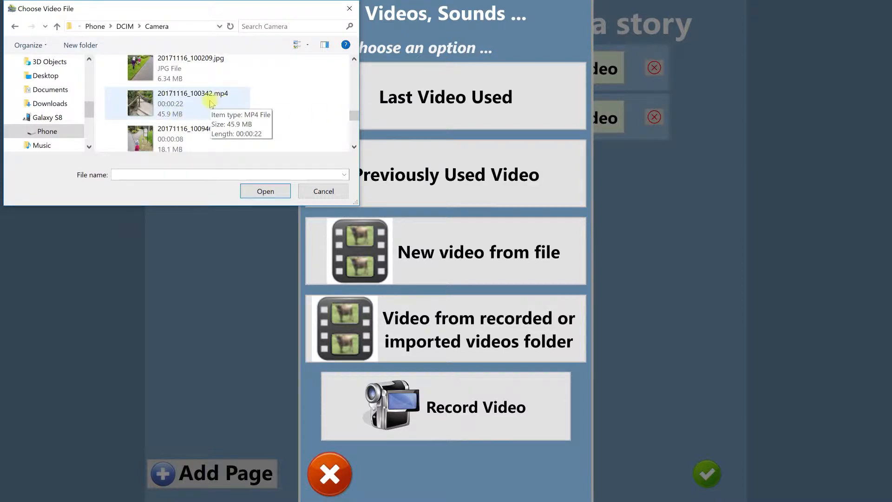
pyautogui.doubleClick(210, 103)
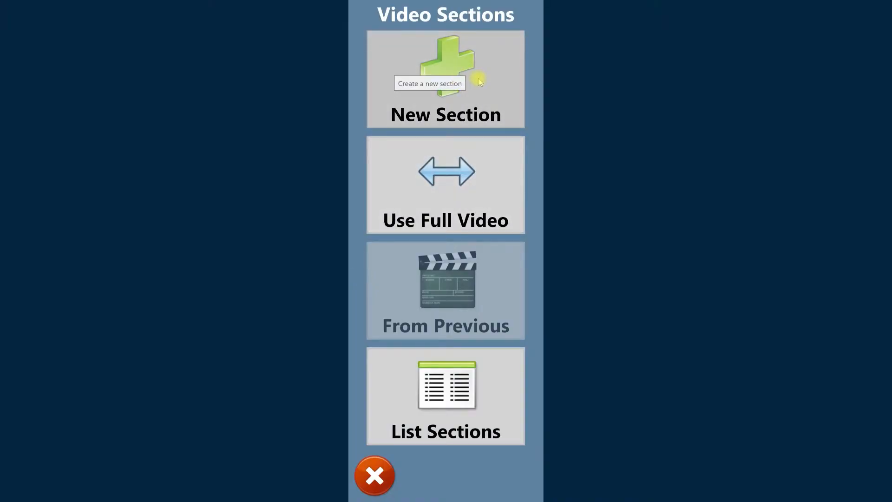
# Step: Create a new section of the page 2 video and rotate its upside-down picture 180 degrees
pyautogui.click(480, 82)
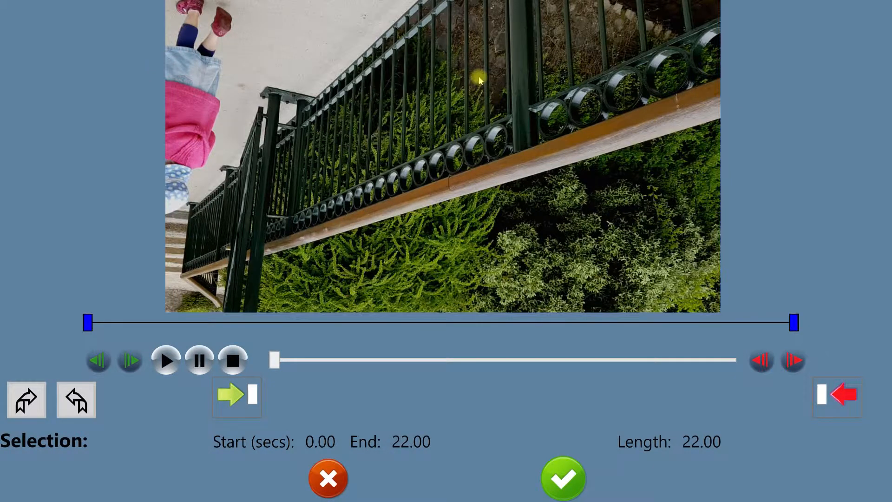
pyautogui.click(27, 401)
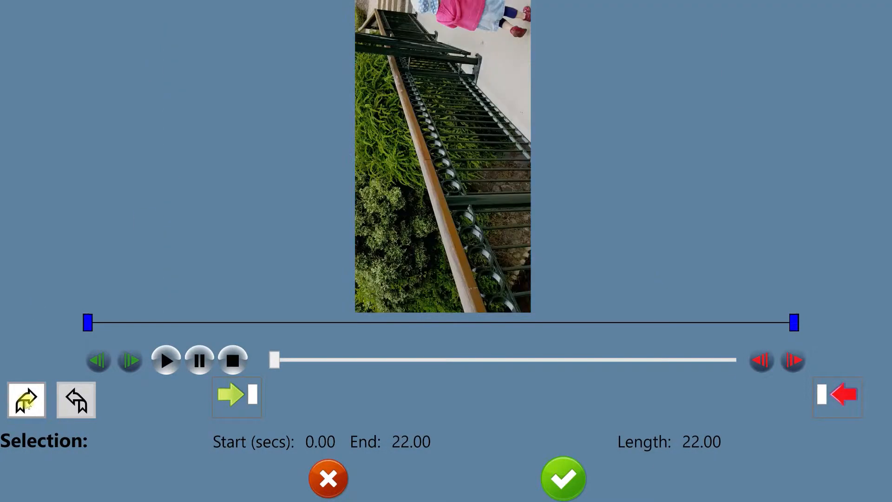
pyautogui.click(26, 401)
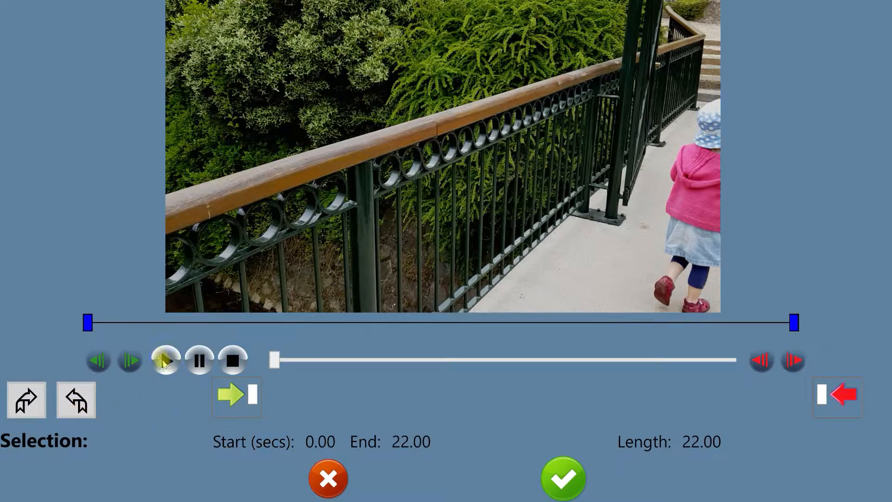
# Step: Preview the page 2 video, end its section at 8.39 seconds, and accept the trimmed section after replaying it
pyautogui.click(165, 361)
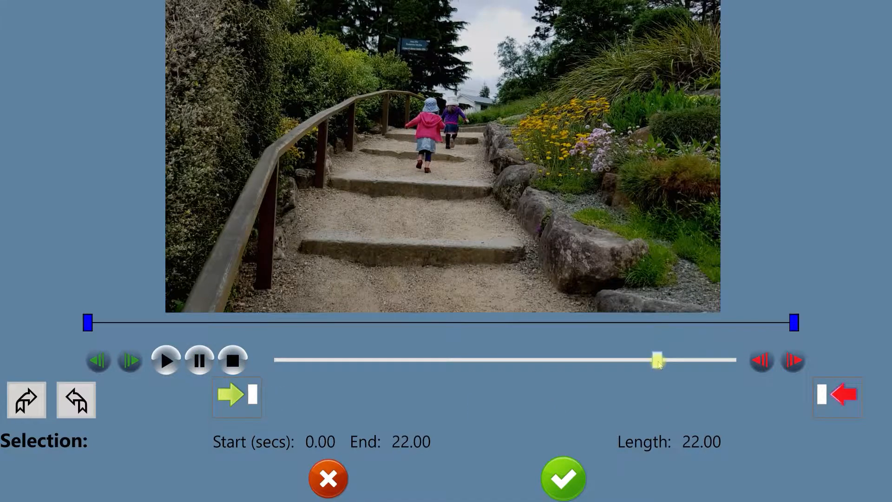
pyautogui.moveTo(660, 364); pyautogui.dragTo(263, 366)
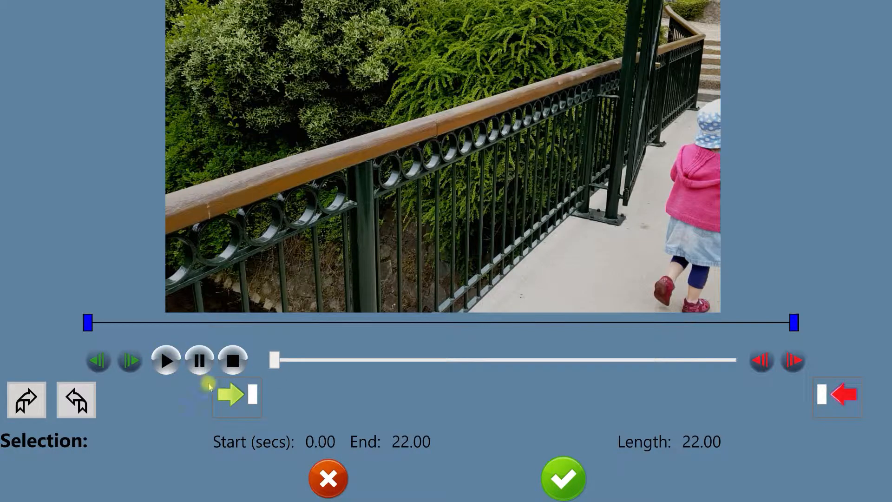
pyautogui.click(166, 361)
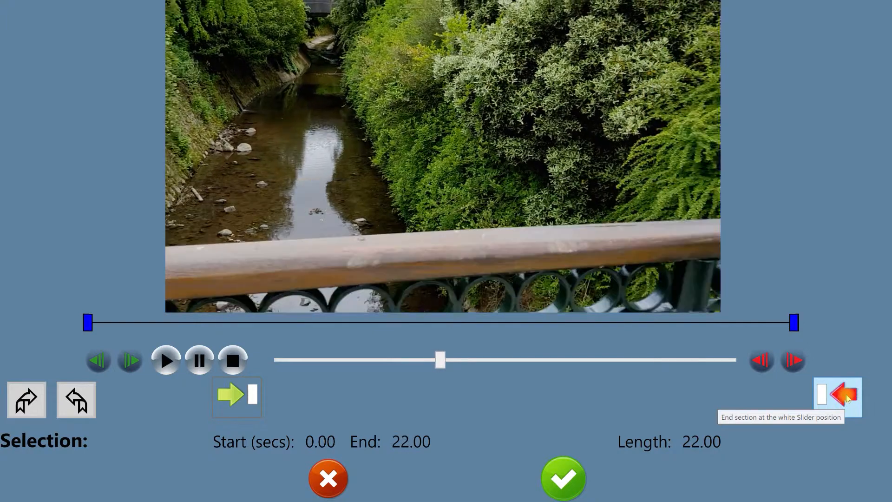
pyautogui.click(846, 403)
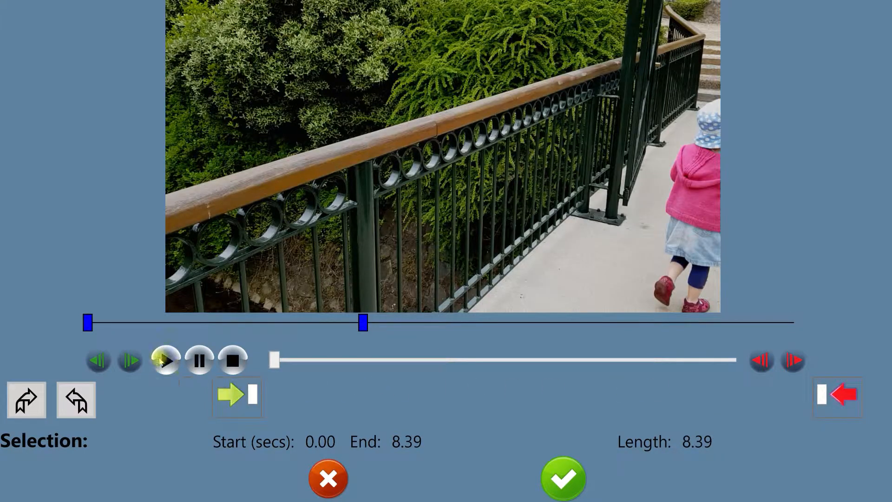
pyautogui.click(167, 361)
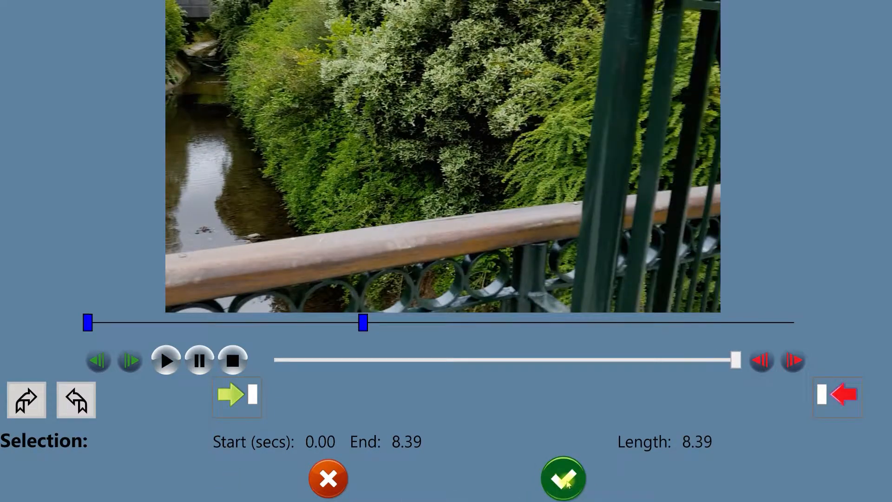
pyautogui.click(564, 479)
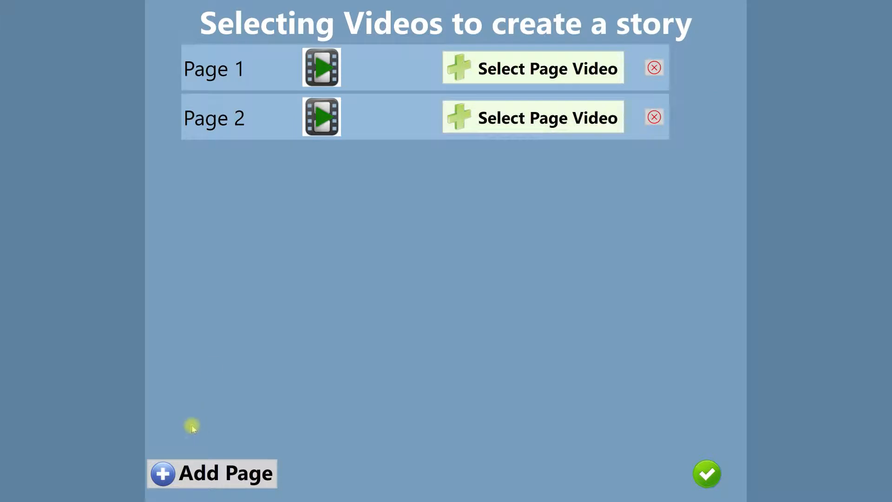
# Step: Add a third page and choose 20171116_101254.mp4 from the Galaxy S8 phone's DCIM Camera folder as its video
pyautogui.click(233, 476)
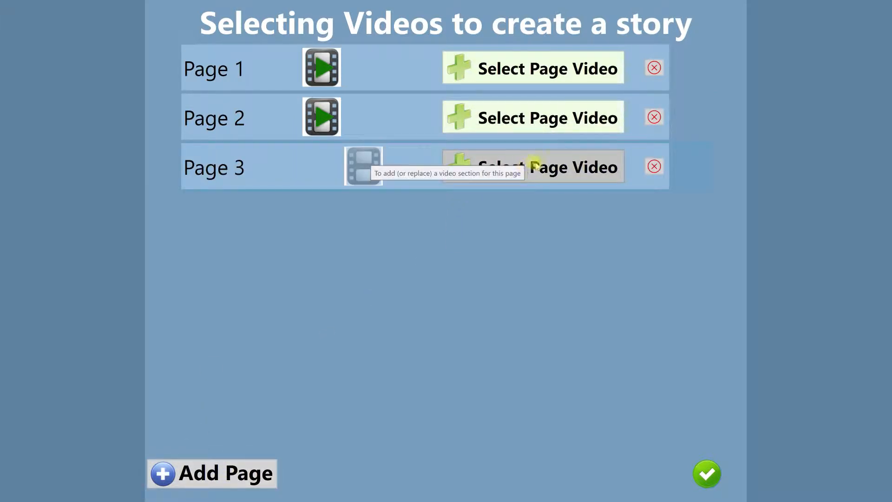
pyautogui.click(545, 167)
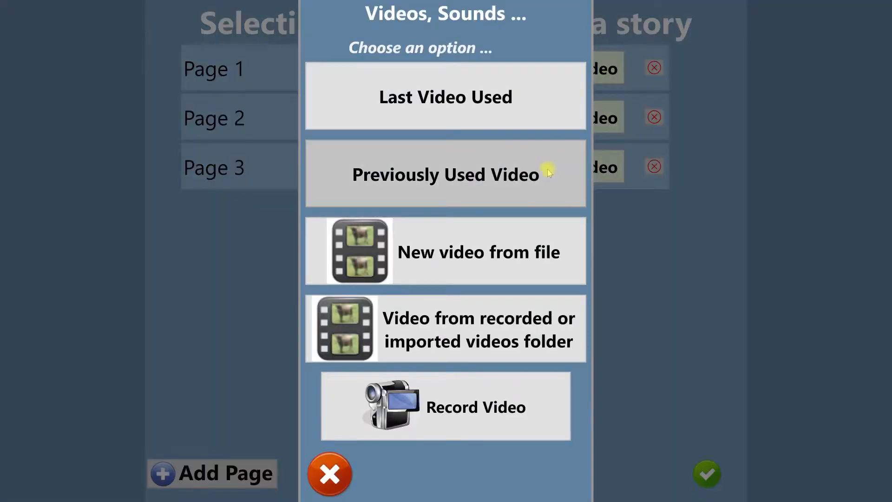
pyautogui.click(488, 253)
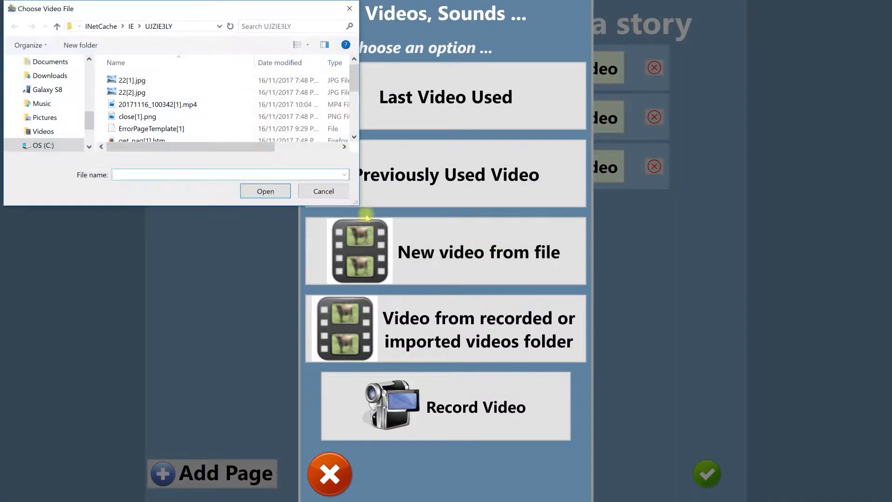
pyautogui.click(64, 89)
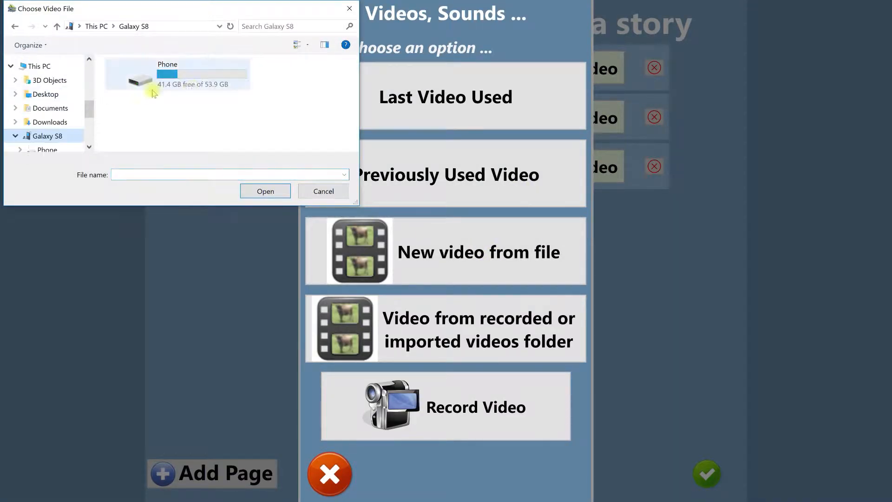
pyautogui.doubleClick(222, 79)
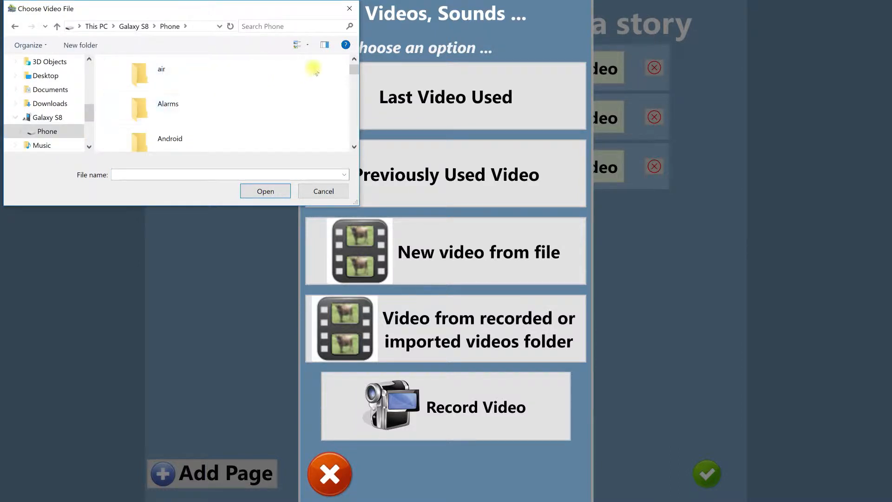
pyautogui.scroll(-4, 355, 70)
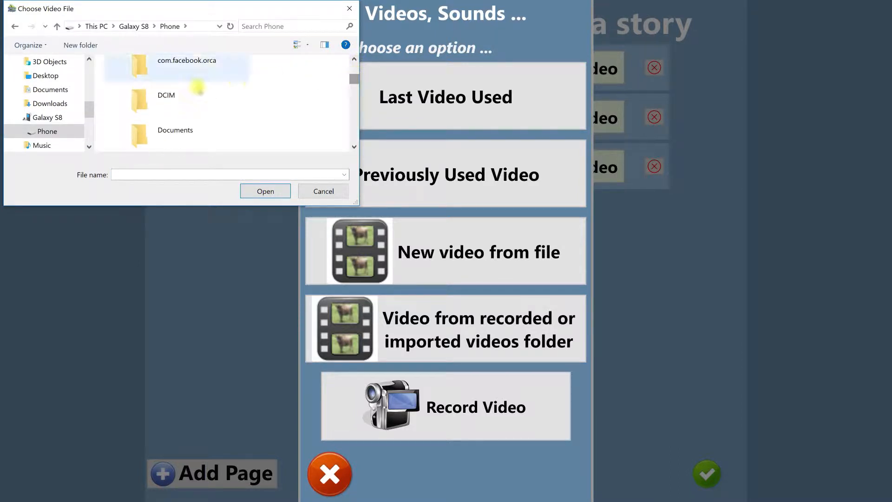
pyautogui.doubleClick(176, 97)
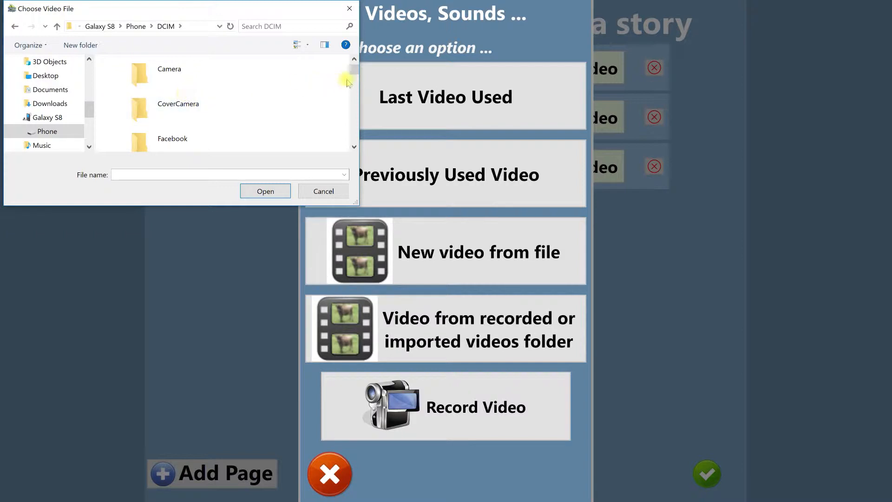
pyautogui.doubleClick(168, 74)
pyautogui.moveTo(354, 70); pyautogui.dragTo(346, 121)
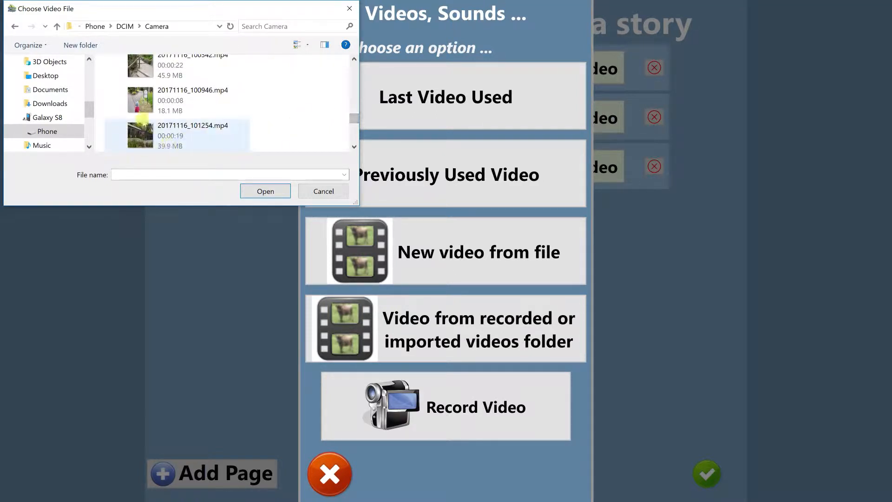
pyautogui.doubleClick(169, 135)
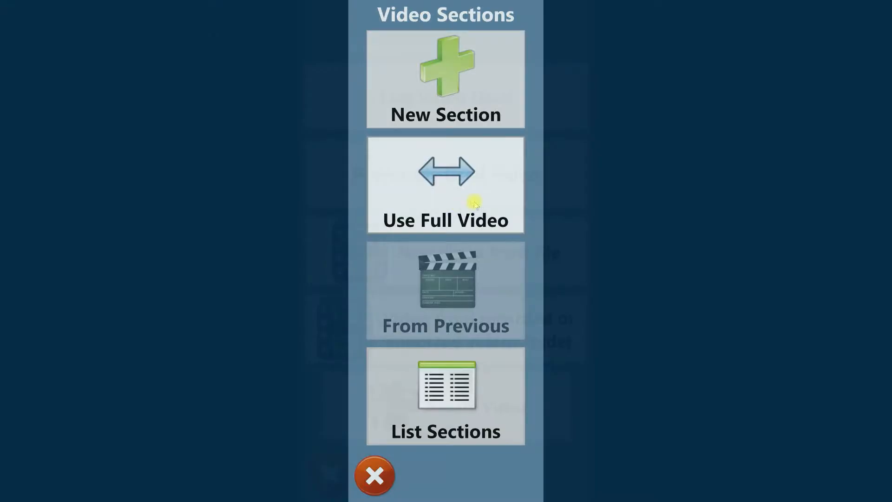
# Step: Create a new section of the page 3 video and, after previewing it, start the section at 7.95 seconds
pyautogui.click(463, 81)
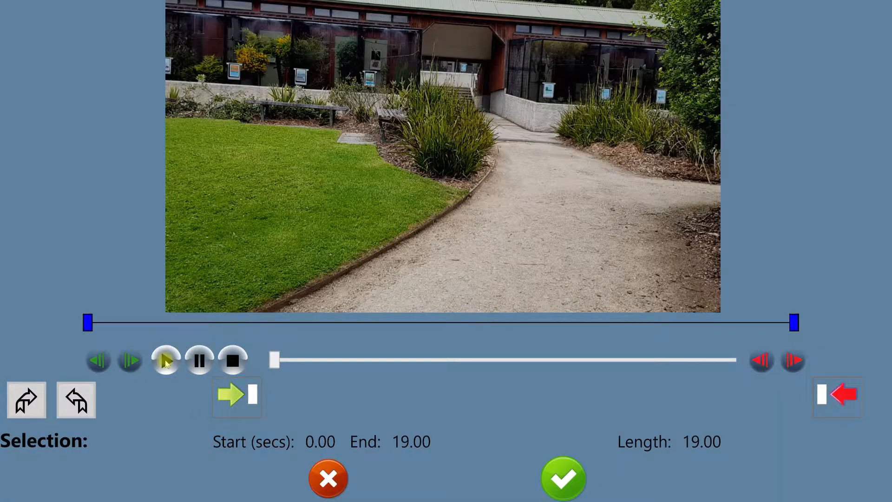
pyautogui.click(166, 361)
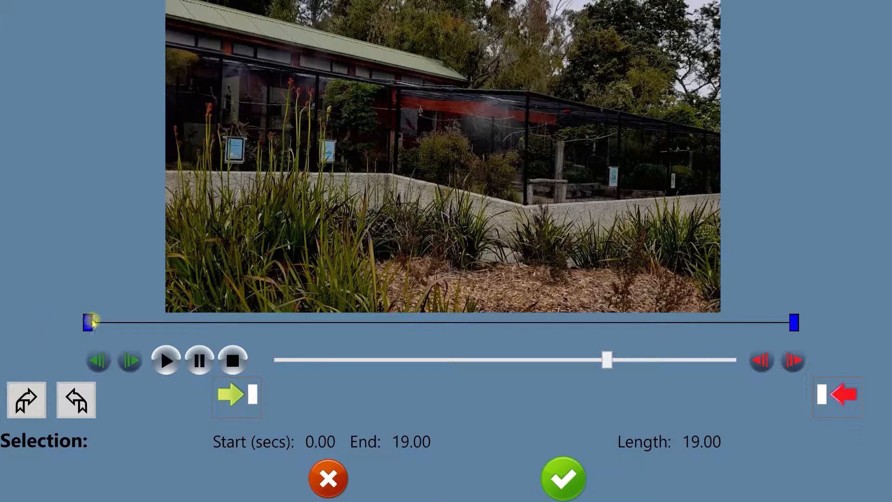
pyautogui.moveTo(612, 362); pyautogui.dragTo(436, 367)
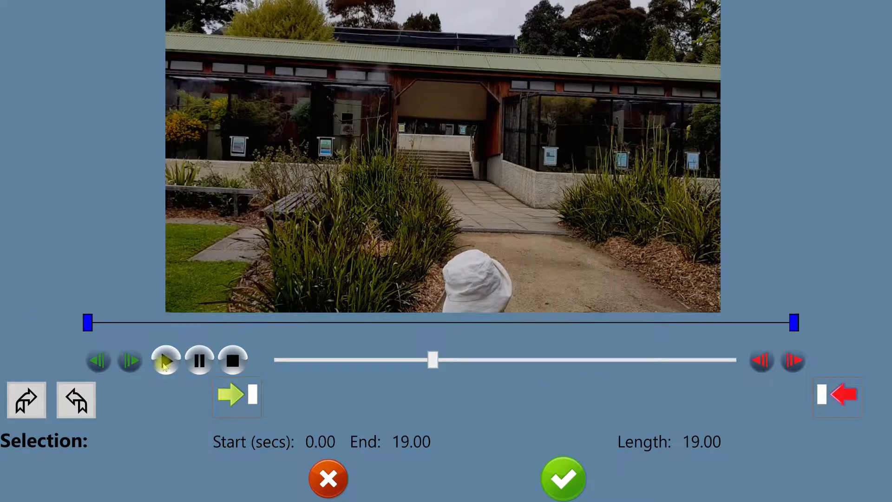
pyautogui.click(165, 364)
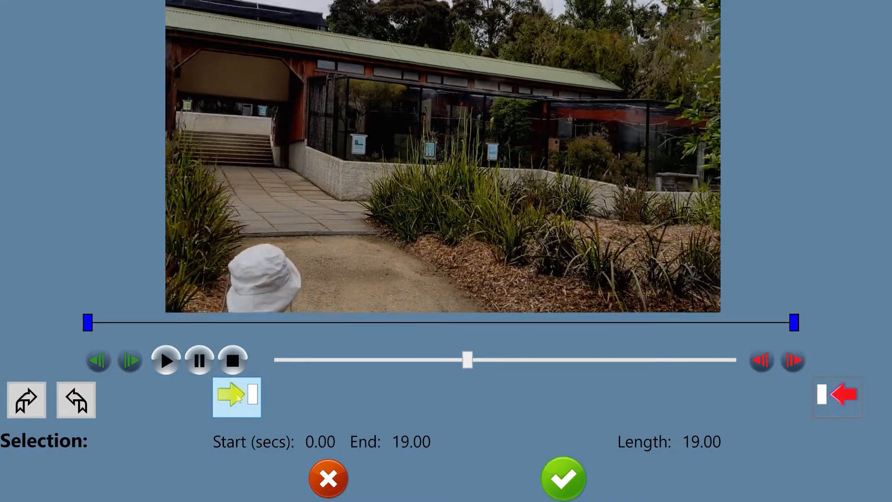
pyautogui.click(238, 398)
# Step: End the page 3 section at 15.12 seconds and accept it after previewing it
pyautogui.click(165, 362)
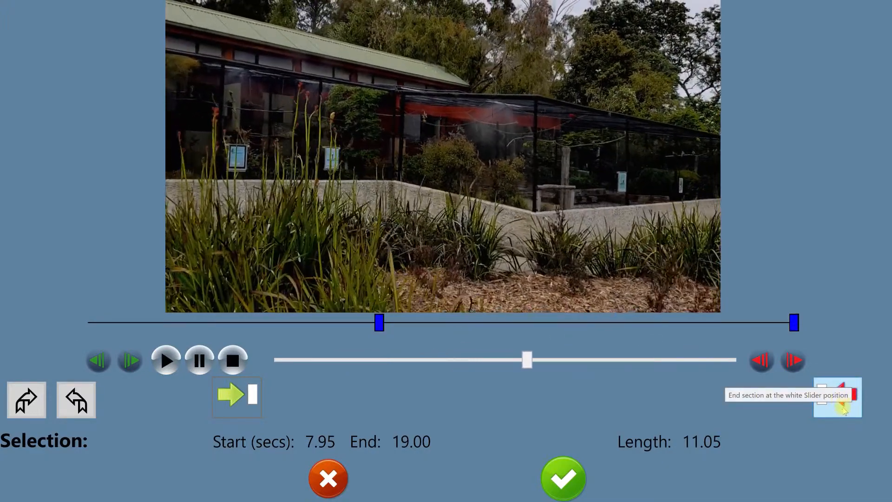
pyautogui.click(844, 409)
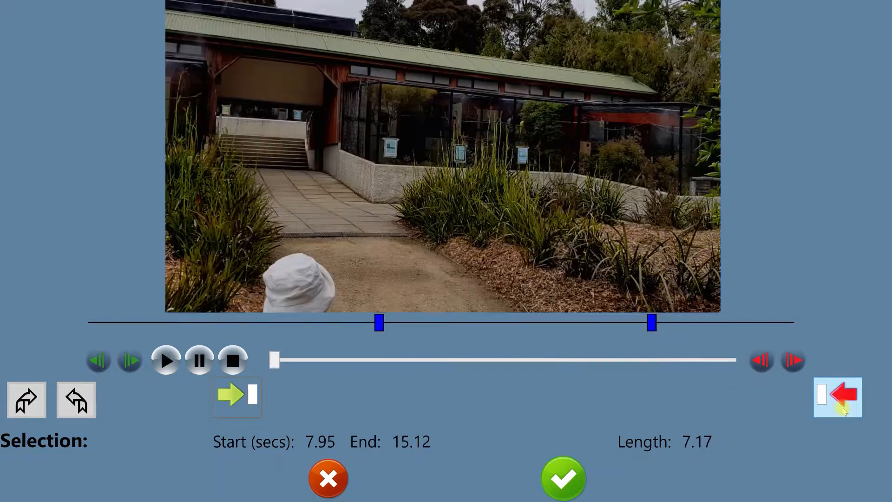
pyautogui.click(166, 360)
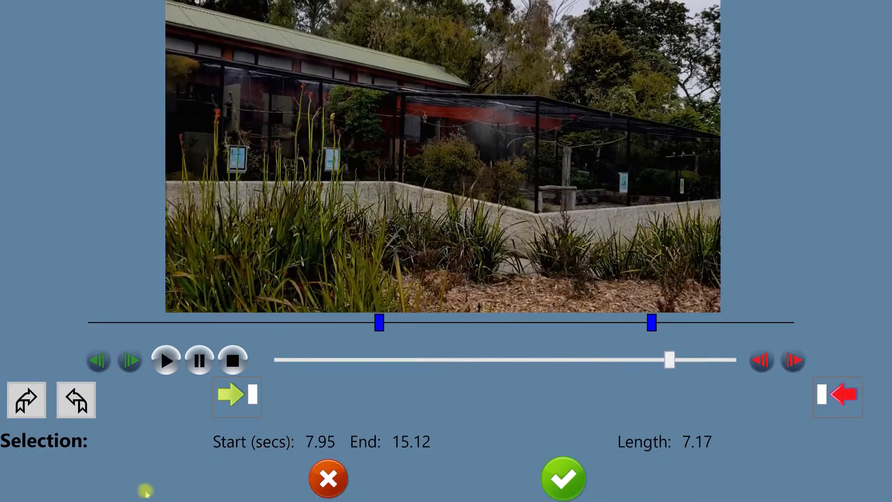
pyautogui.click(571, 479)
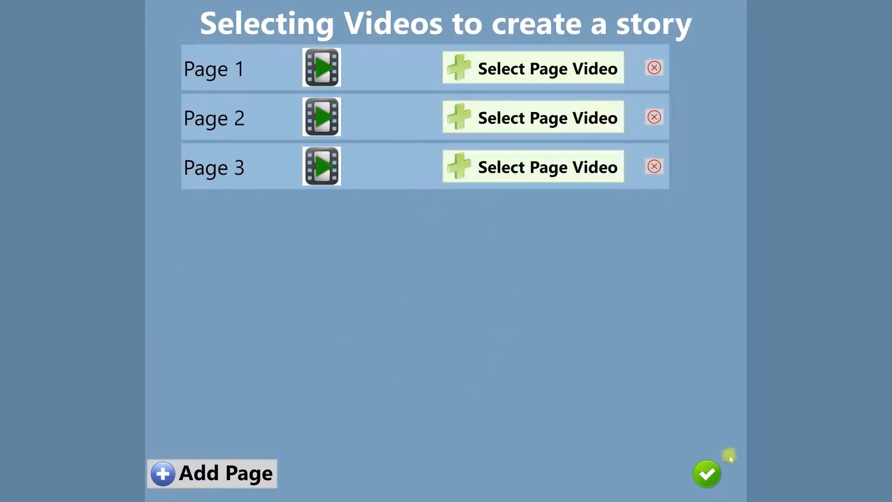
# Step: Finish selecting the page videos and enter "Going to See the Birds" as the text of page 1
pyautogui.click(706, 474)
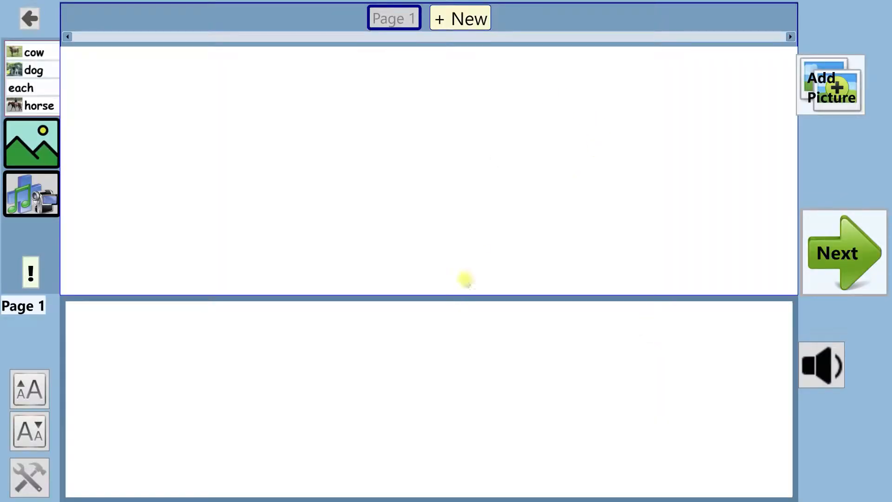
pyautogui.click(412, 328)
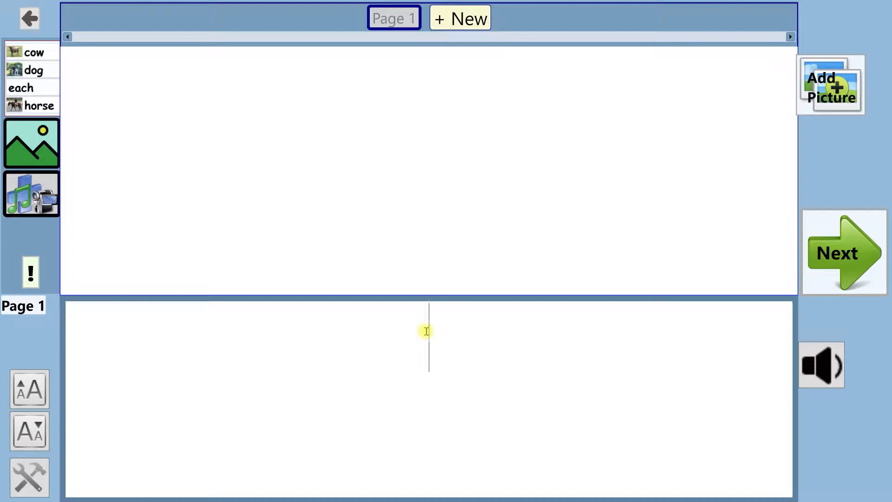
pyautogui.click(426, 331)
pyautogui.write('Going')
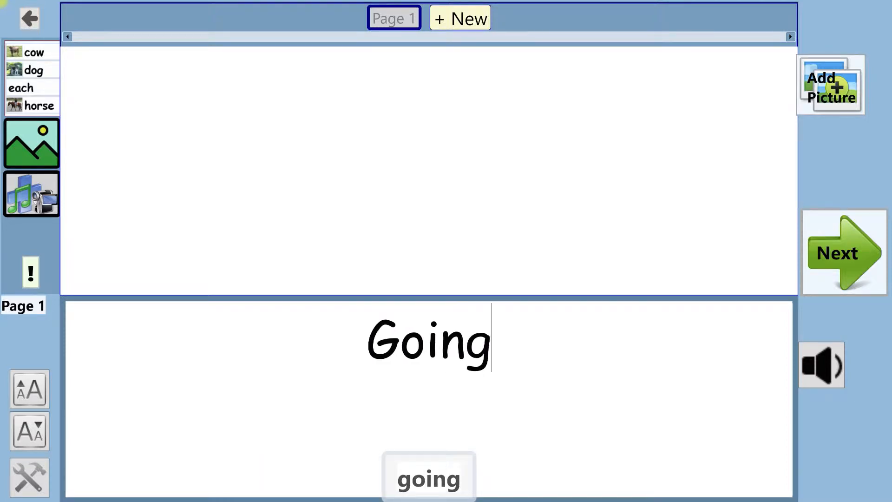
pyautogui.write(' to See th')
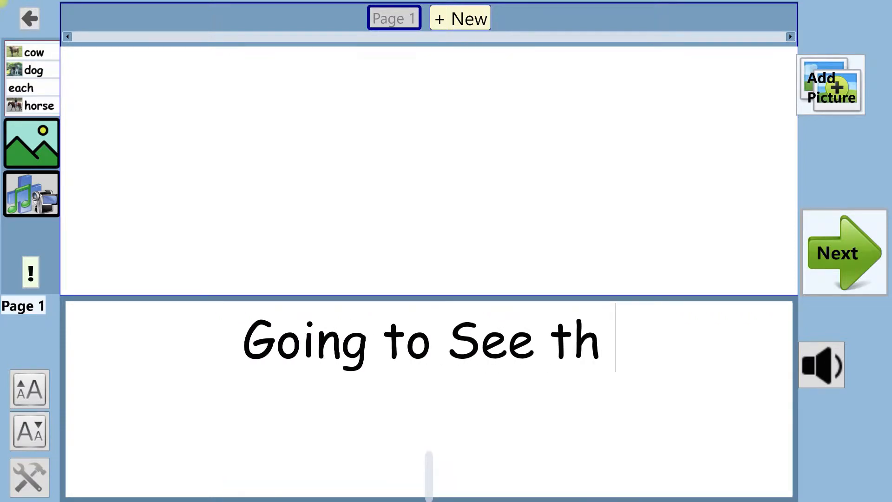
pyautogui.press('BackSpace')
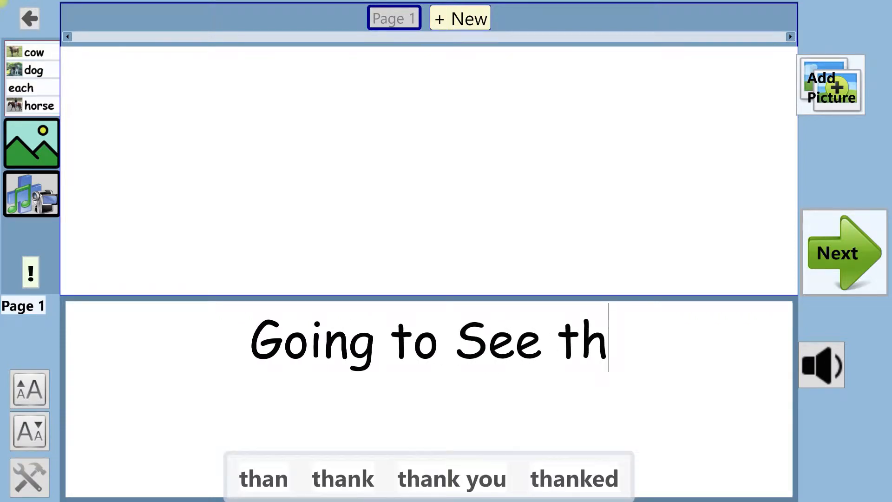
pyautogui.write('e Birds')
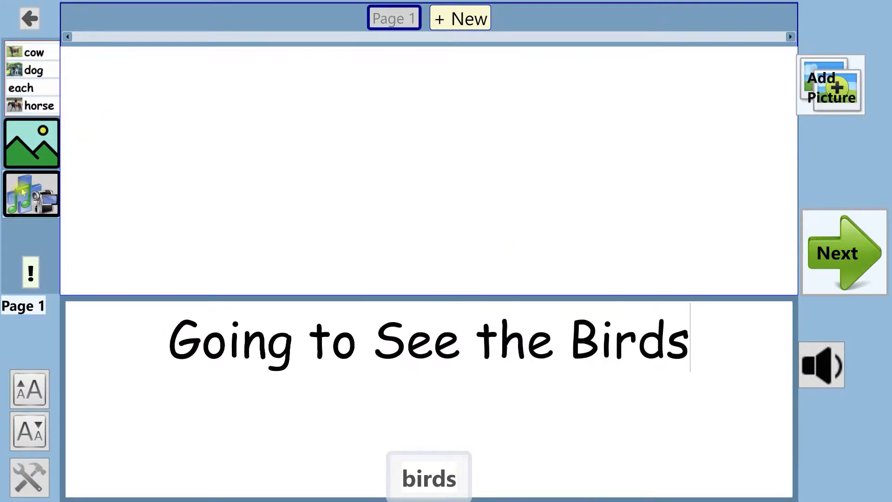
# Step: Capture the opening frame of the page 1 video, with the two children on the lawn, as the page picture
pyautogui.click(26, 150)
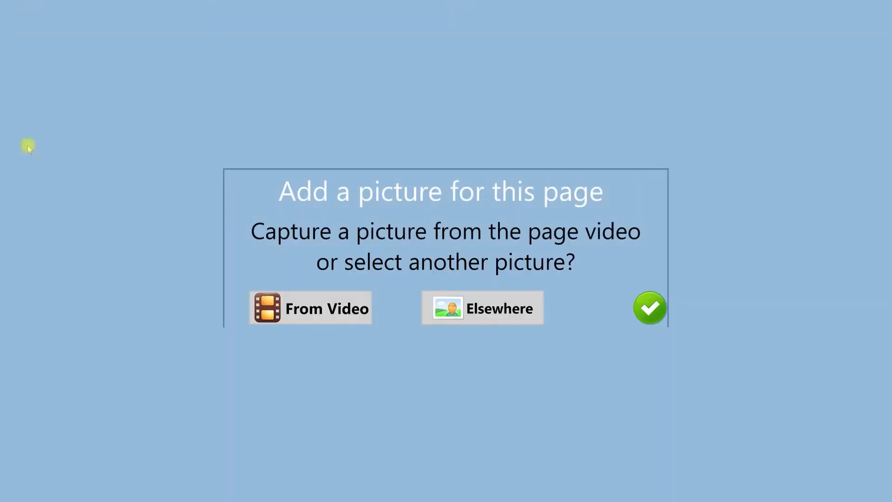
pyautogui.click(311, 310)
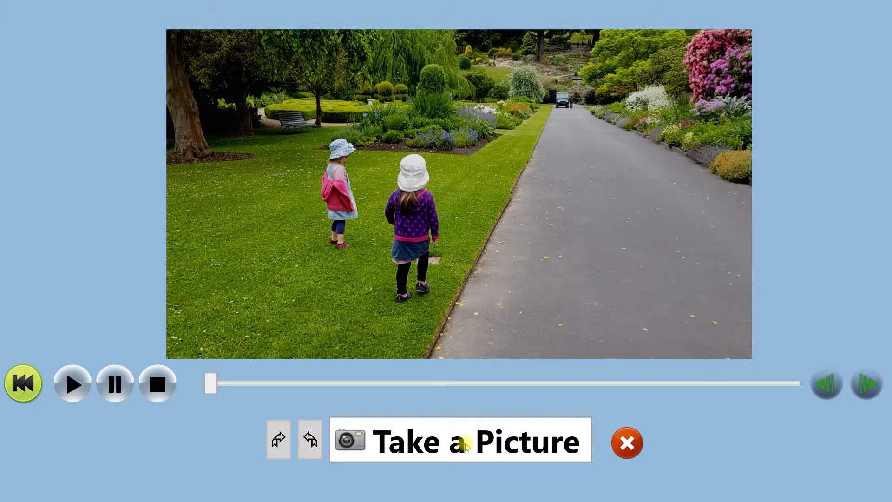
pyautogui.click(466, 446)
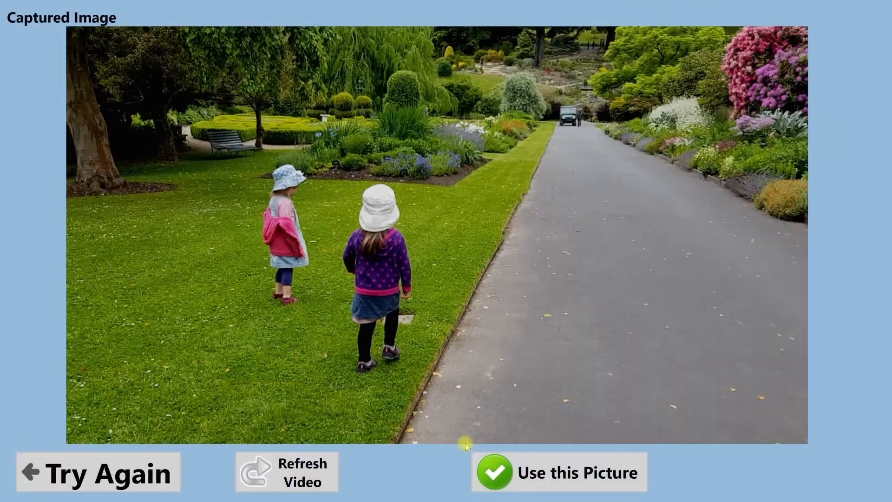
pyautogui.click(580, 472)
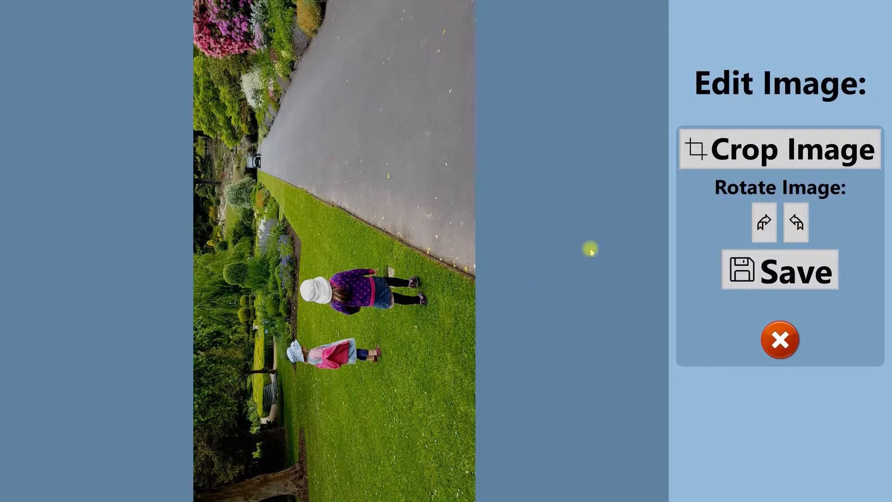
# Step: Rotate the captured garden picture clockwise until upright and save it with the key word "gardens"
pyautogui.click(766, 222)
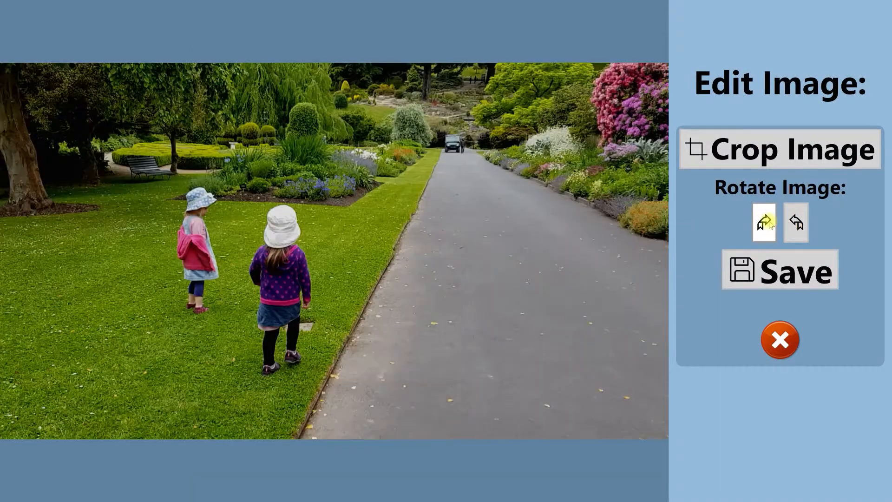
pyautogui.click(794, 274)
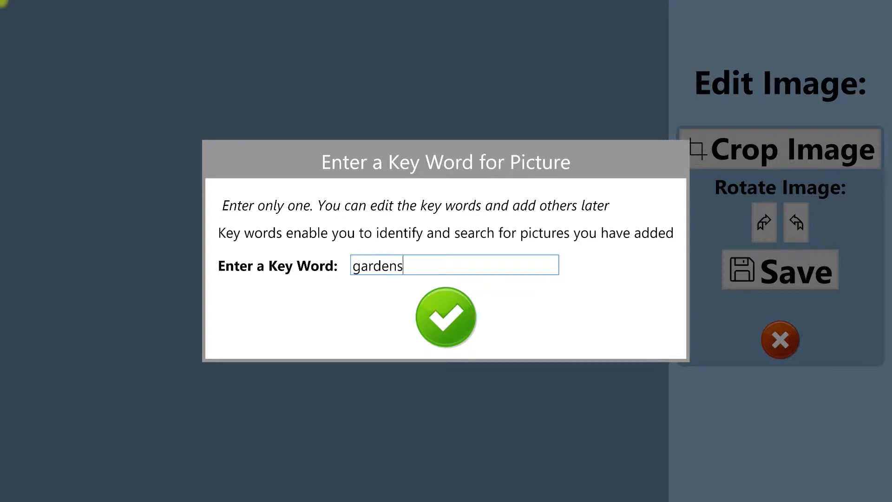
pyautogui.click(445, 318)
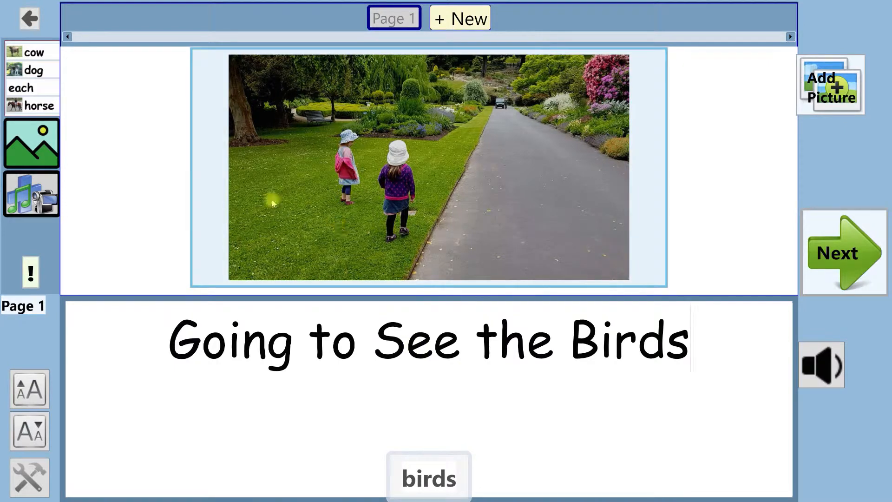
# Step: Add page 2 and capture a picture from early in its video, where both children are fully in view on the bridge
pyautogui.click(453, 23)
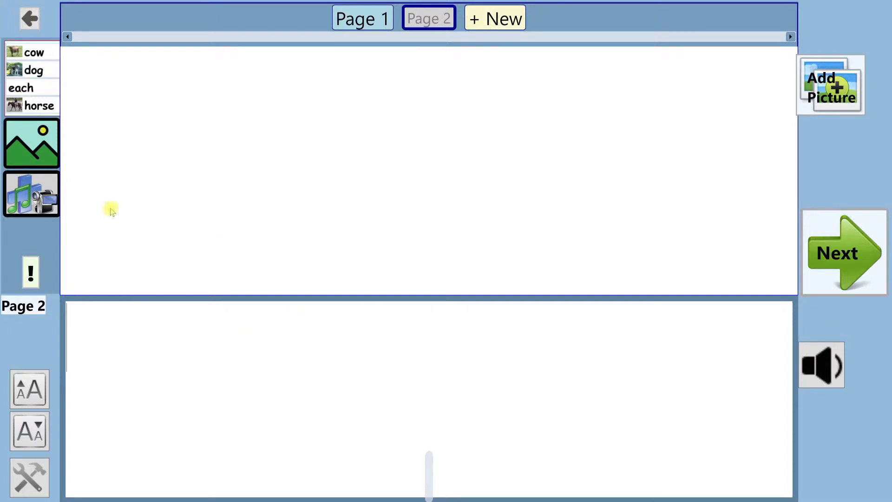
pyautogui.click(25, 140)
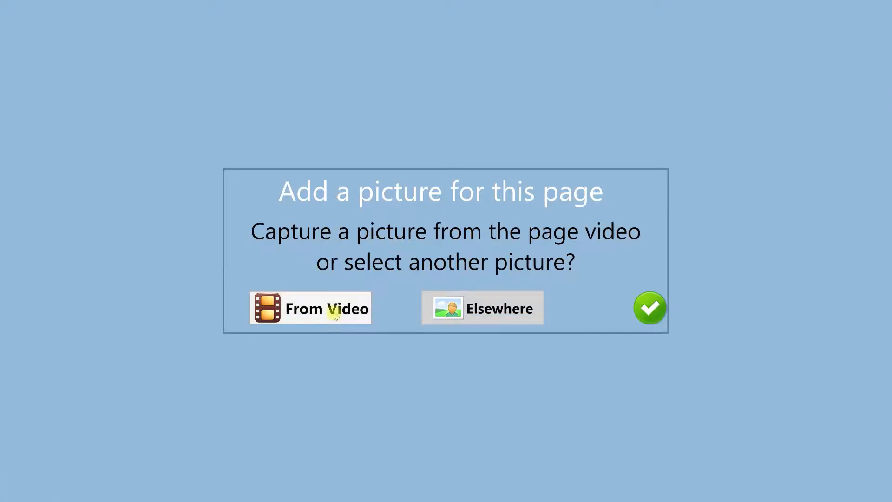
pyautogui.click(343, 317)
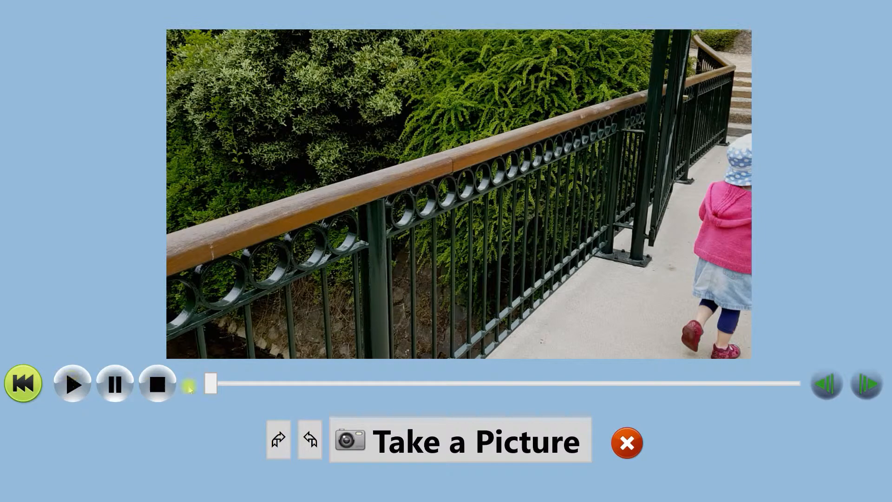
pyautogui.moveTo(214, 388); pyautogui.dragTo(245, 390)
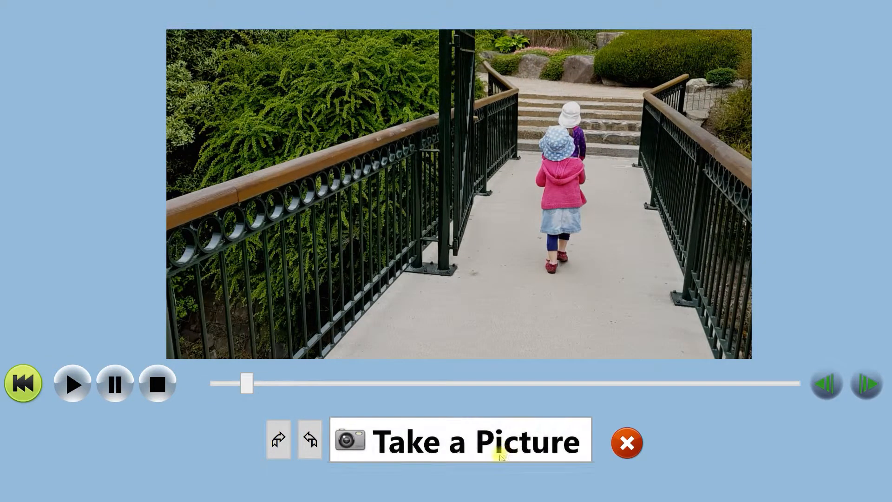
pyautogui.click(498, 448)
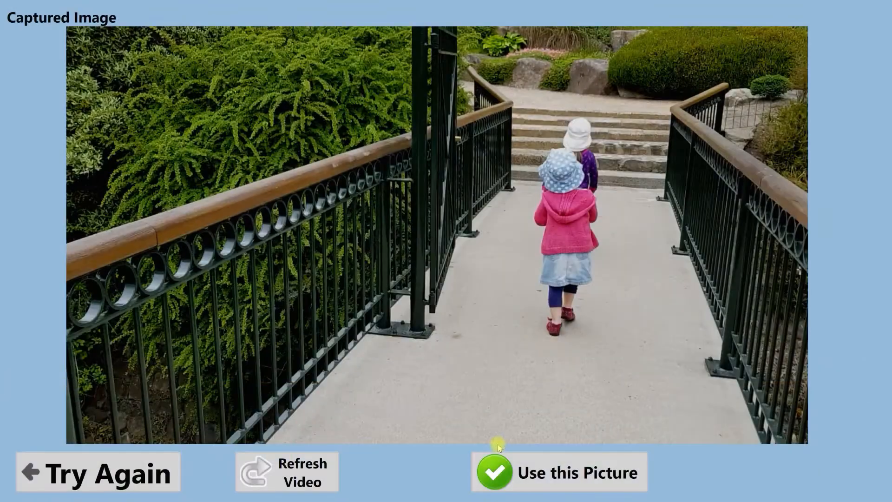
pyautogui.click(566, 475)
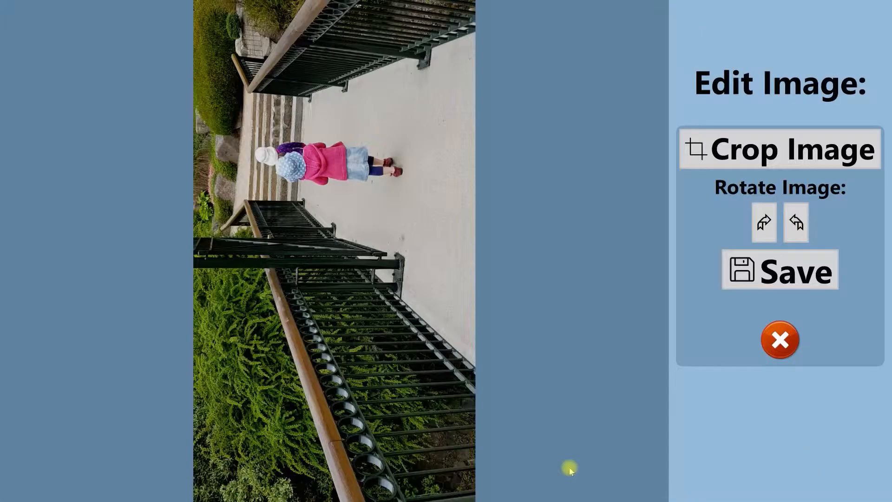
# Step: Rotate the captured bridge picture clockwise until upright and save it with the key word "bridge"
pyautogui.click(765, 224)
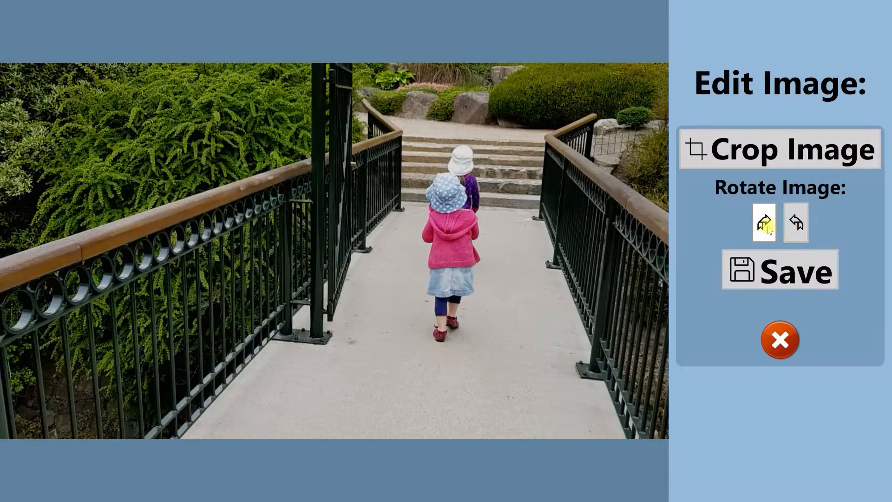
pyautogui.click(780, 272)
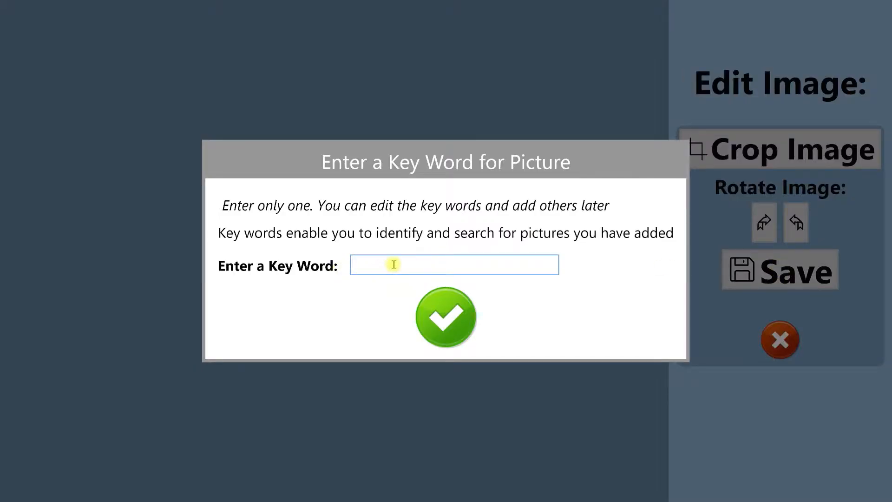
pyautogui.write('bridg')
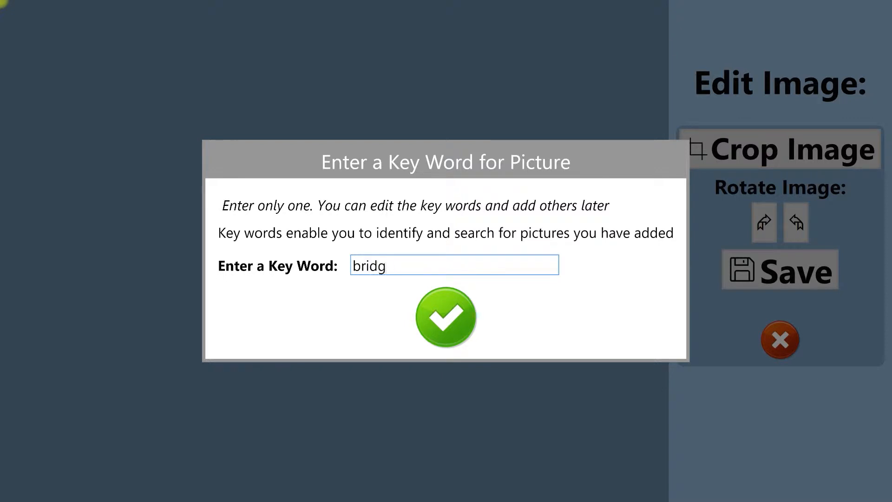
pyautogui.write('e')
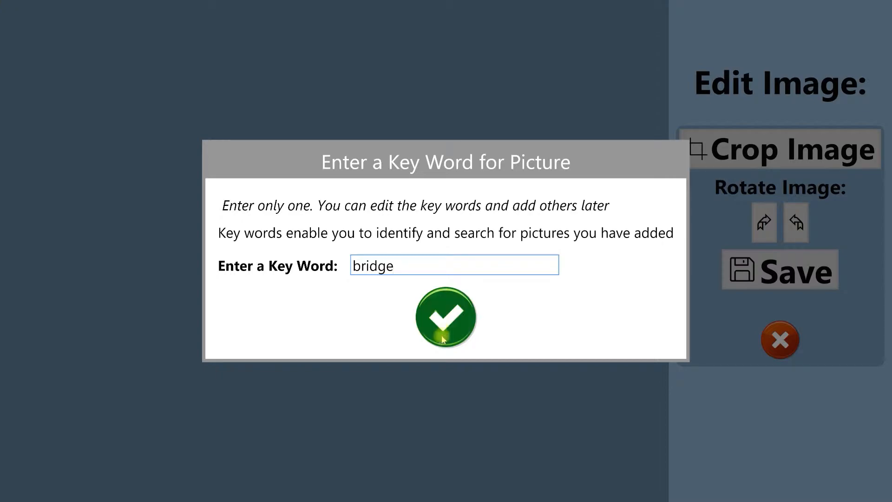
pyautogui.click(447, 318)
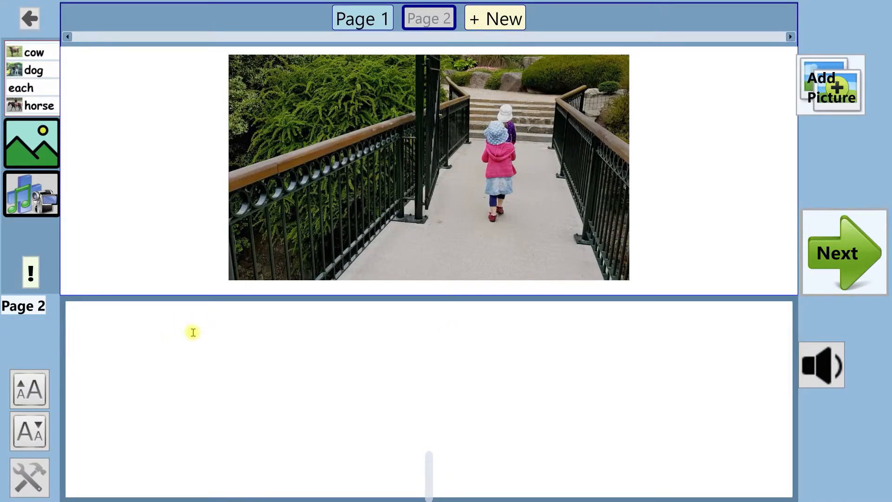
# Step: Enter "We walked across the bridge." as the text of page 2
pyautogui.write('We walk')
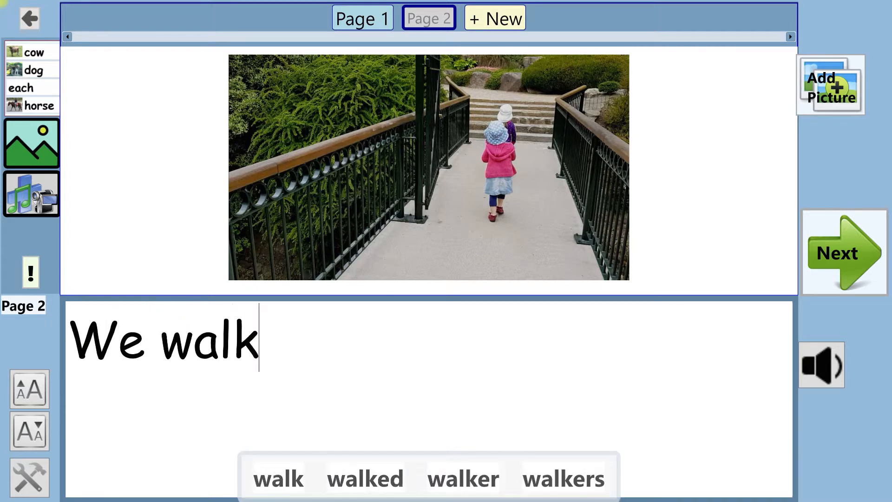
pyautogui.write('ed across ')
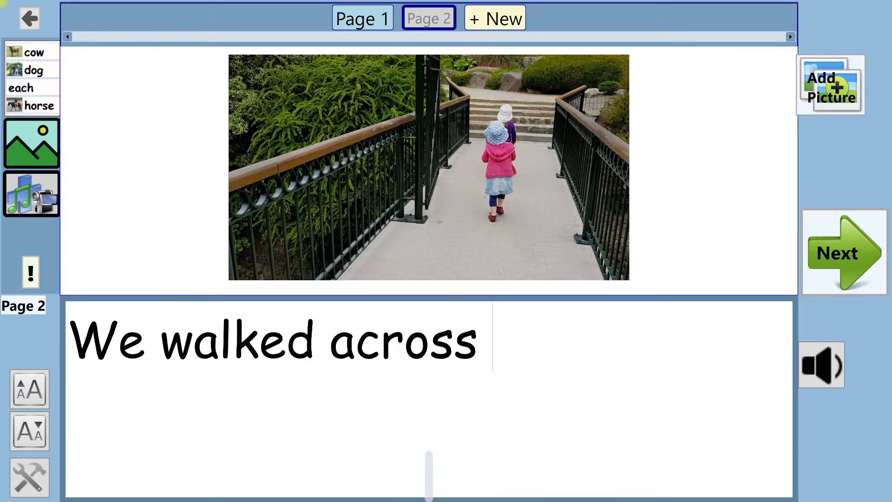
pyautogui.write('the ')
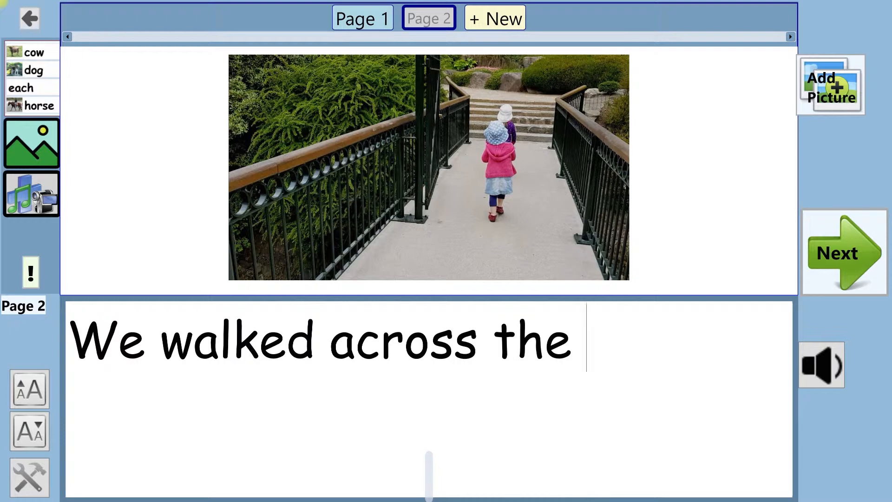
pyautogui.write('bridge.')
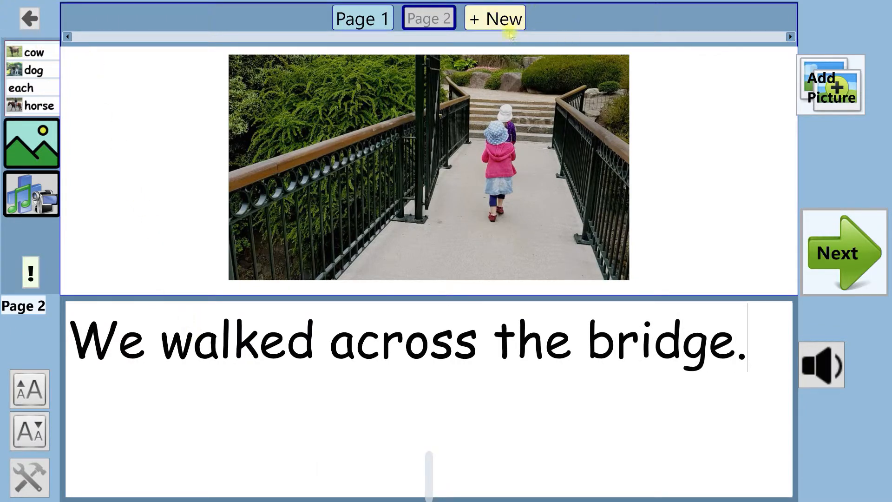
# Step: Add page 3, choose to capture its picture from the page video, and rotate the upside-down video clockwise until it is upright
pyautogui.click(491, 20)
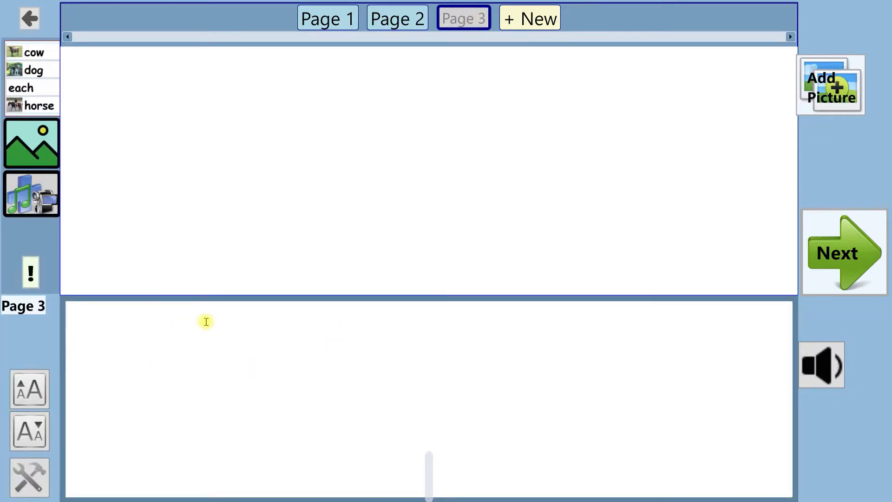
pyautogui.click(41, 146)
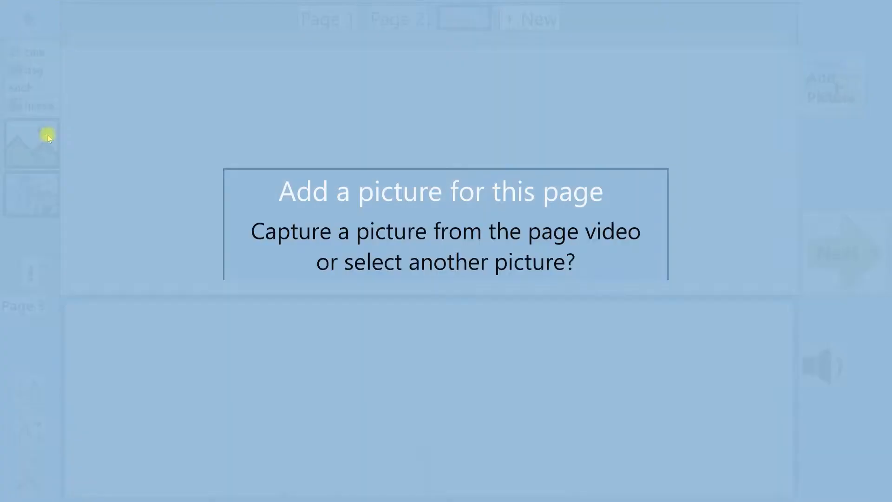
pyautogui.click(324, 310)
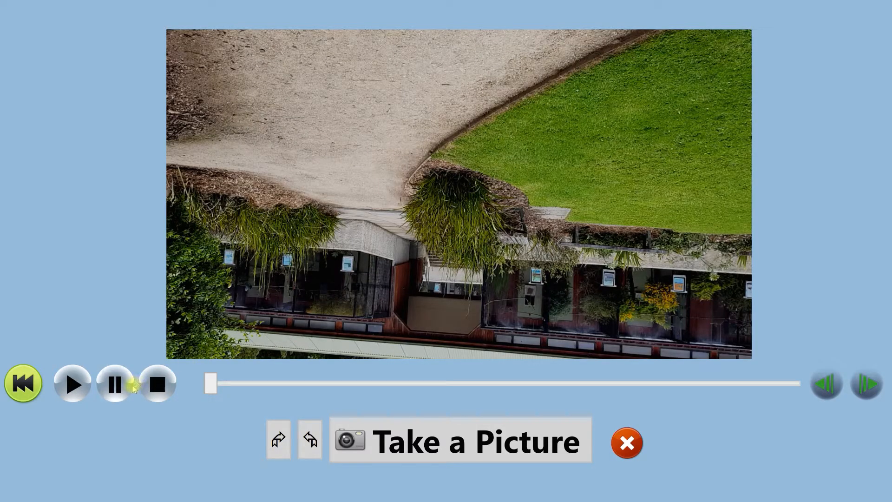
pyautogui.click(279, 439)
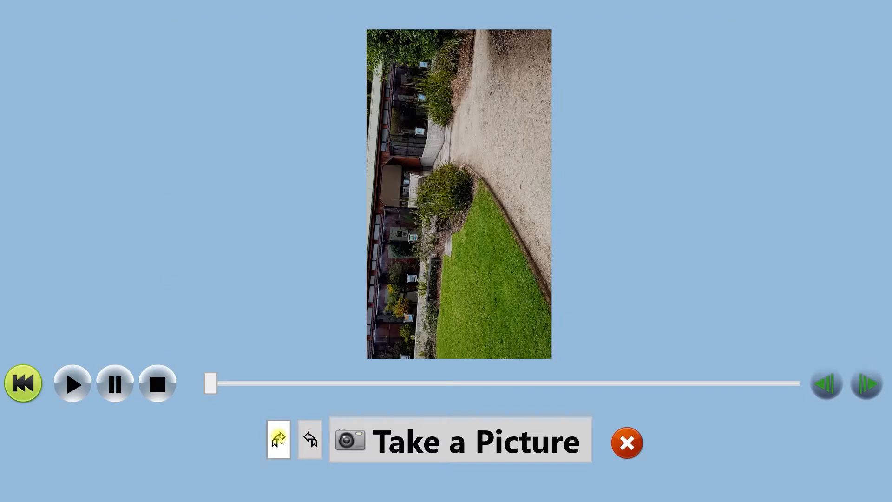
pyautogui.click(279, 439)
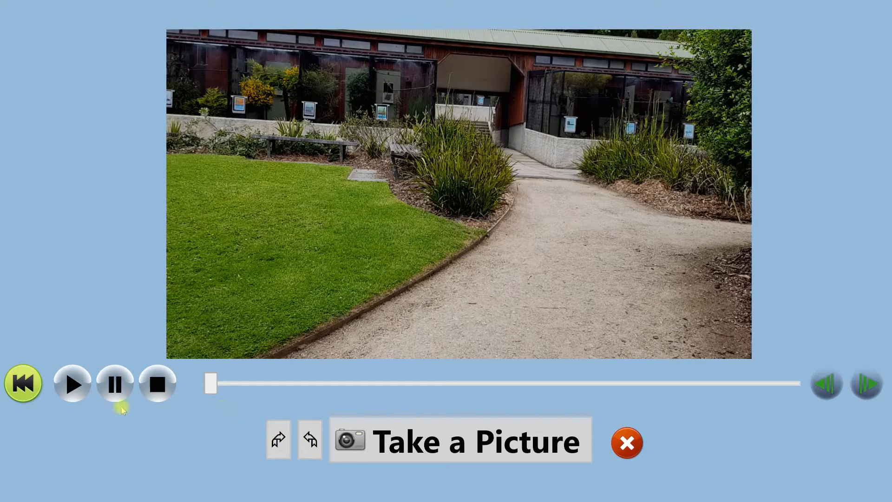
# Step: Play the page 3 video to the aviary view, capture that frame, and save the picture with the key word "birds"
pyautogui.click(72, 383)
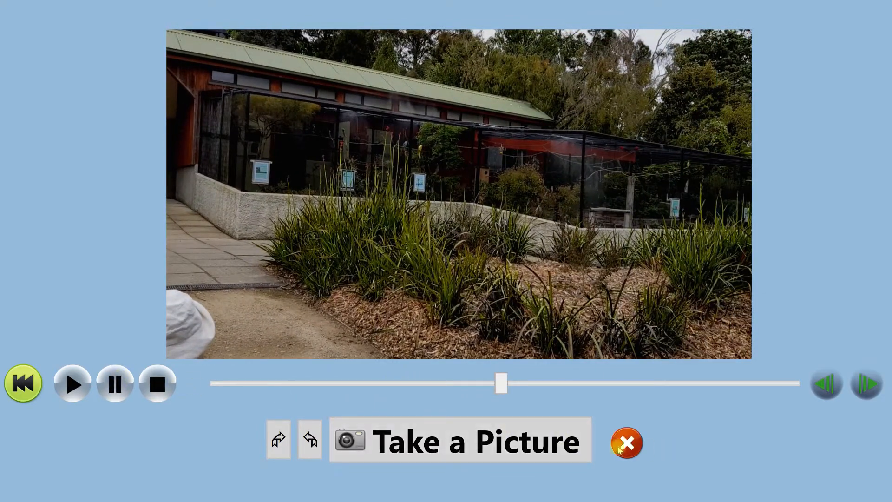
pyautogui.click(518, 442)
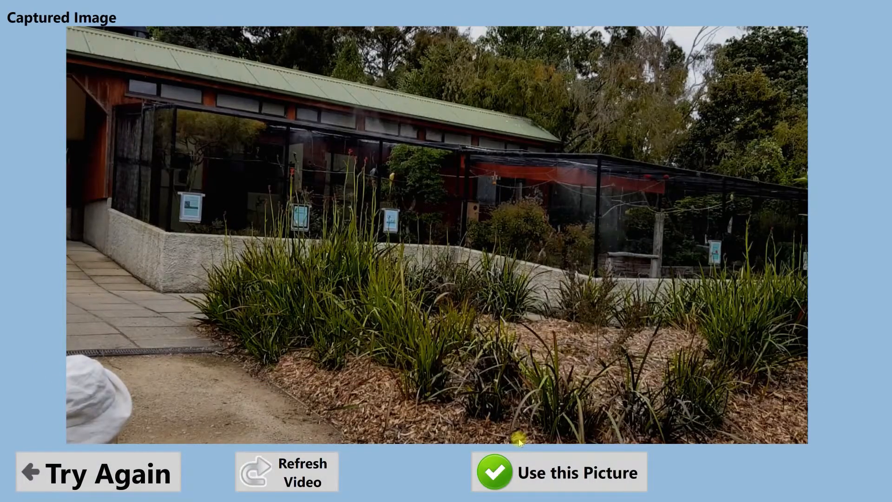
pyautogui.click(578, 470)
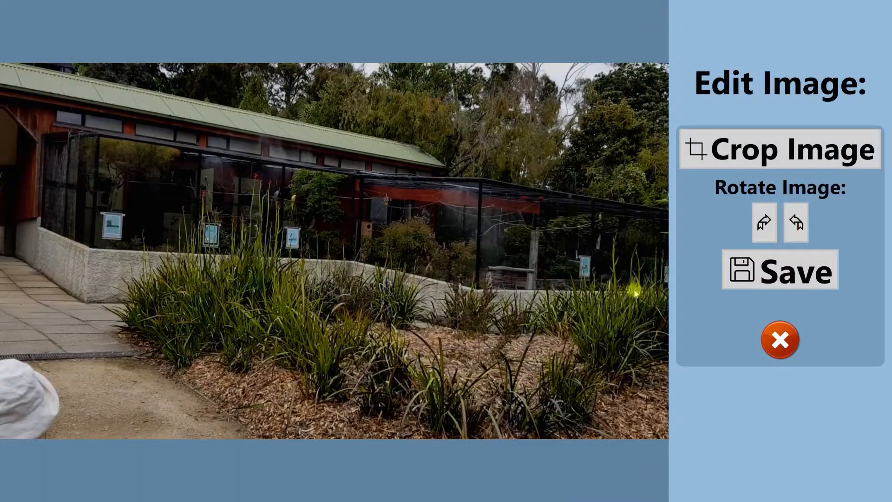
pyautogui.click(778, 270)
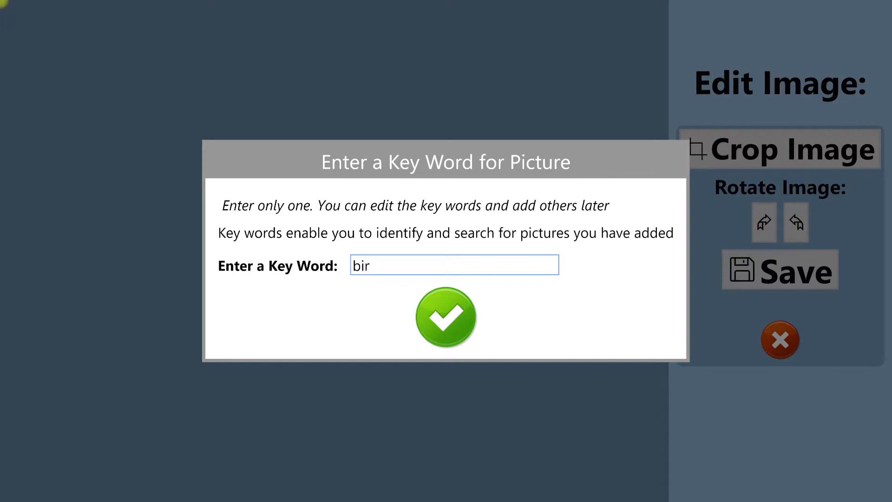
pyautogui.write('birds')
pyautogui.press('Return')
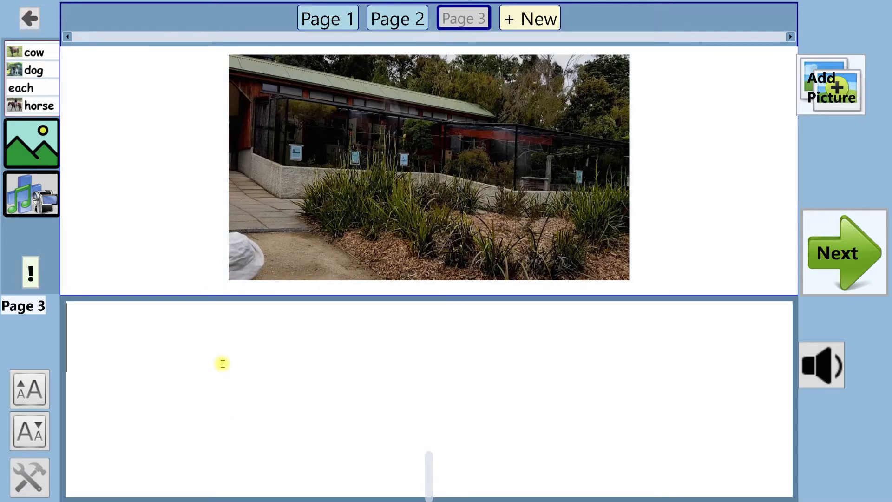
# Step: Enter "The birds were very noisy!" as the text of page 3
pyautogui.write('The')
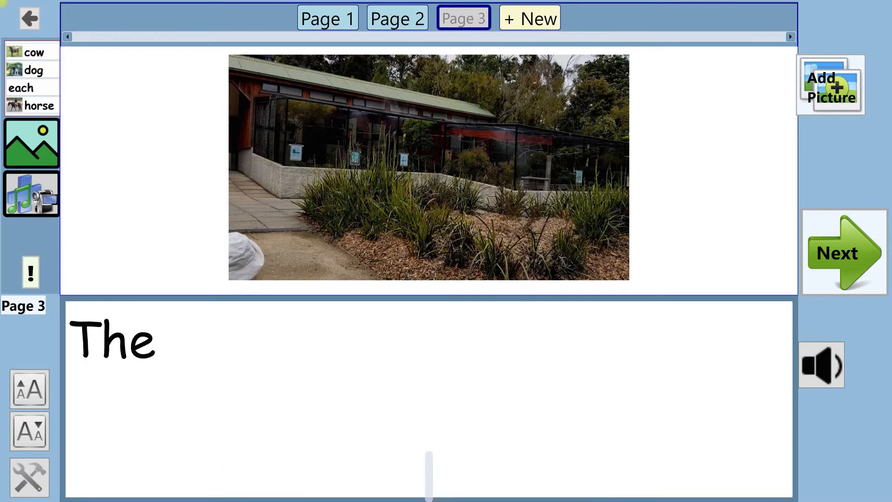
pyautogui.write(' birds were')
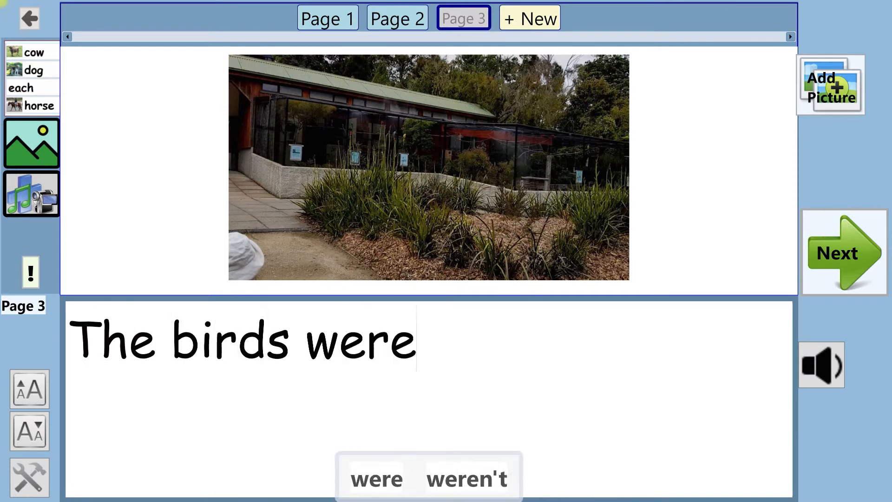
pyautogui.write(' very noi')
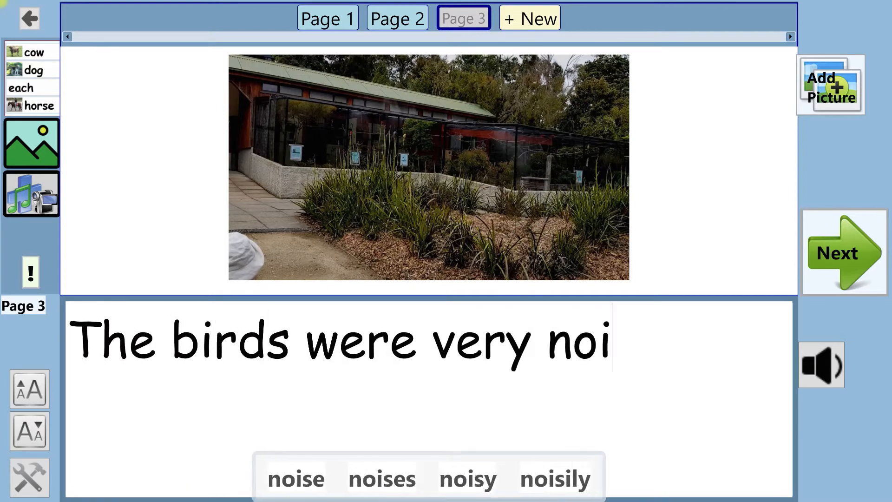
pyautogui.write('sy')
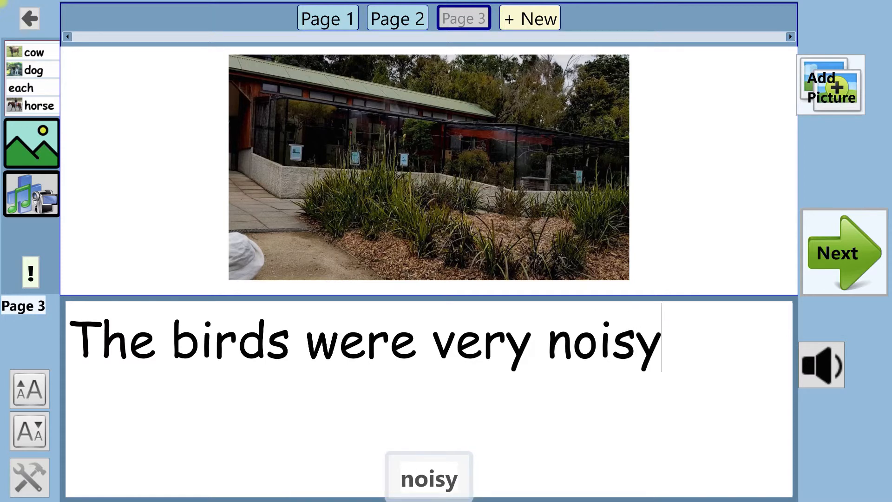
pyautogui.write('!')
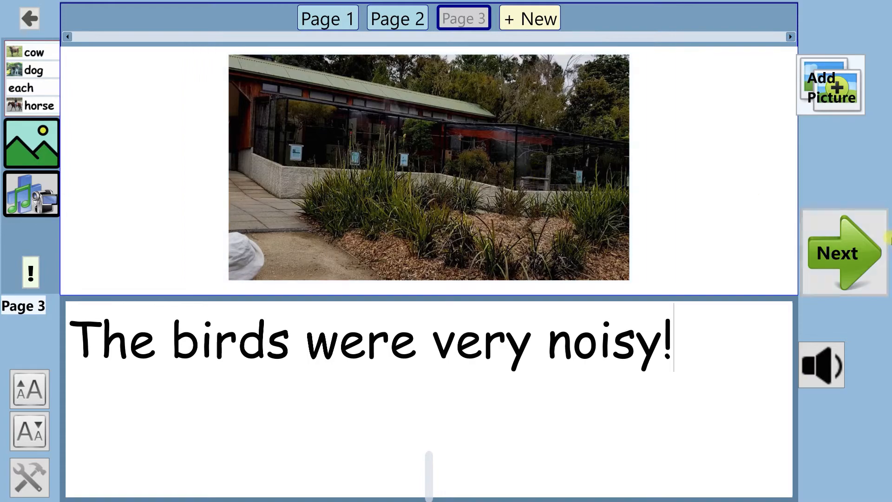
# Step: Finish and save the story, and preview its "Going to See the Birds" entry in the Holidays group
pyautogui.click(846, 251)
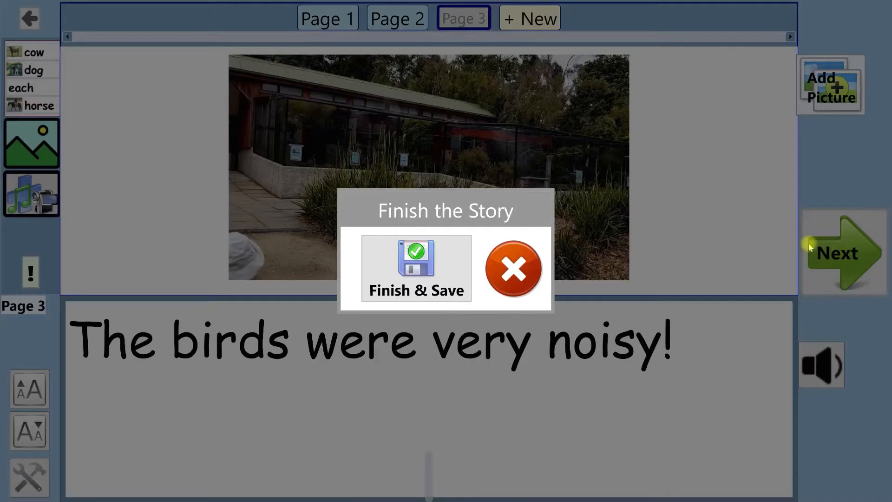
pyautogui.click(435, 278)
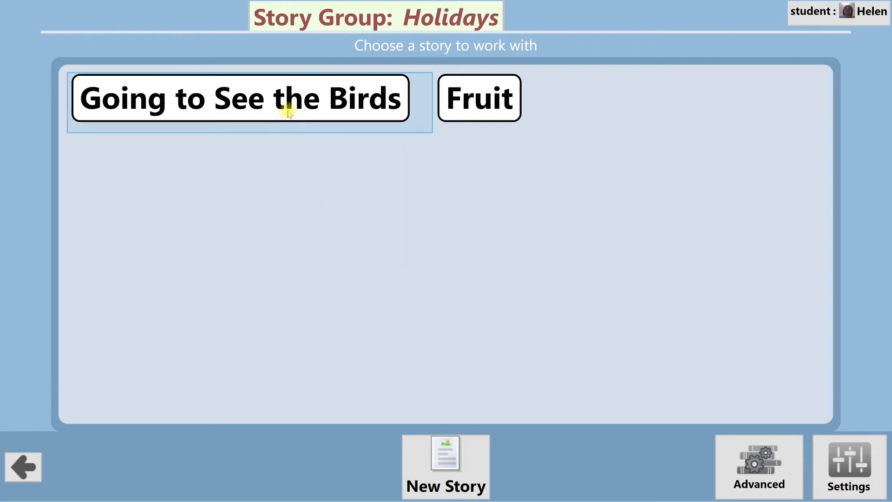
pyautogui.moveTo(288, 112)
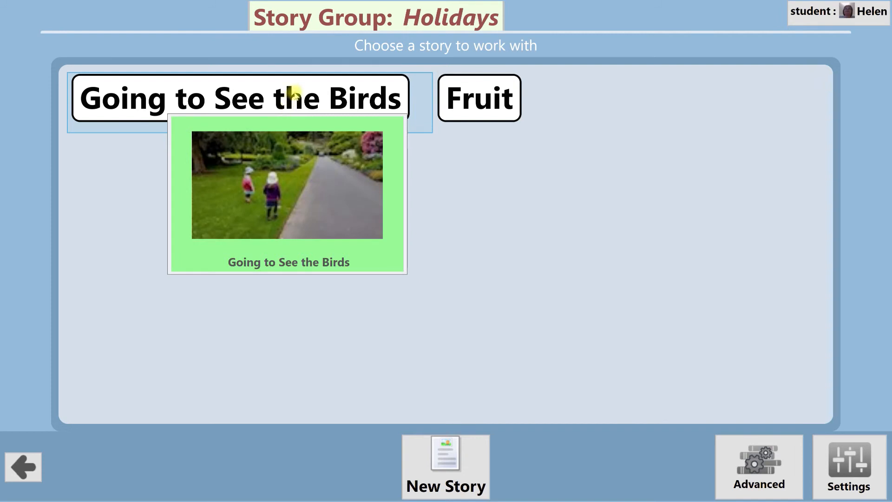